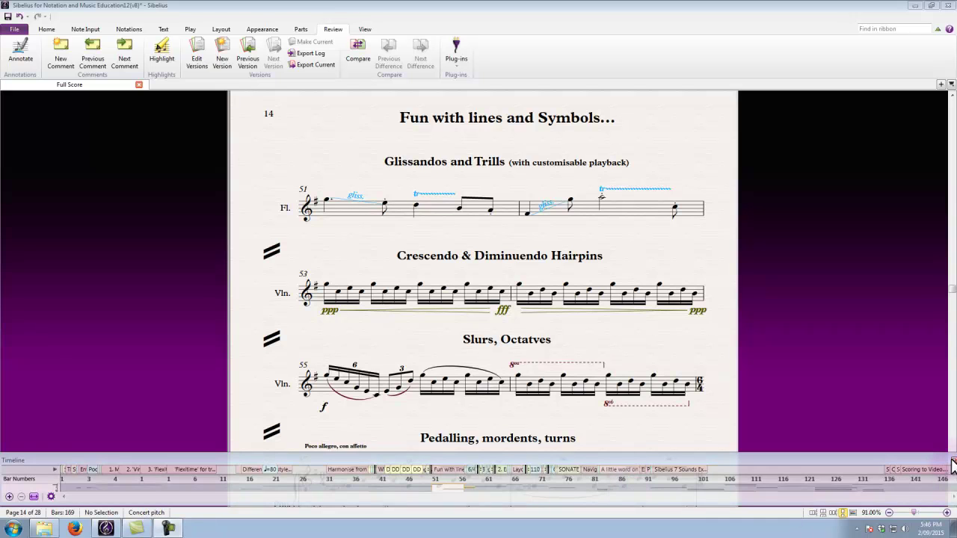
- Hide the timeline and play back the flute passage from the first note of bar 51
{"action": "left_click", "coordinate": [952, 460]}
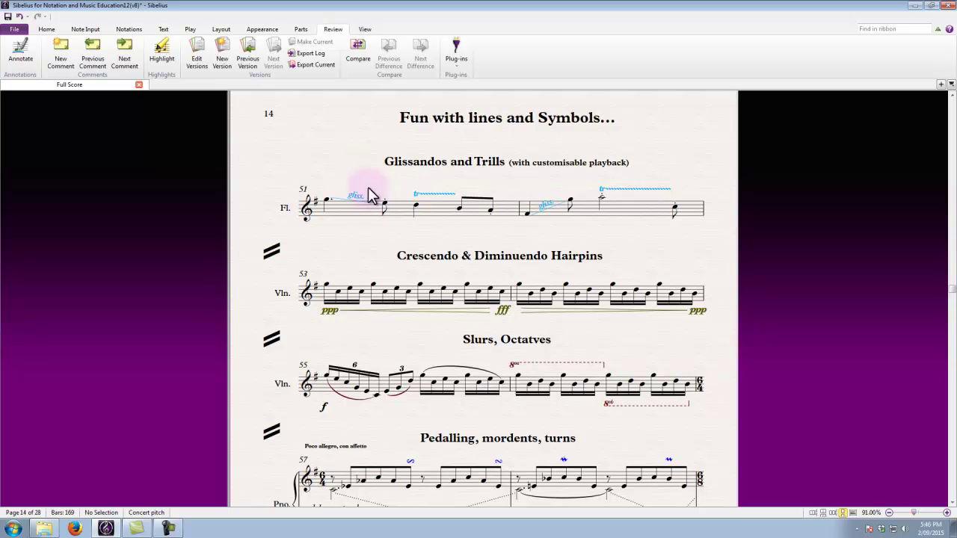
{"action": "left_click", "coordinate": [327, 203]}
{"action": "key", "text": "ctrl+plus"}
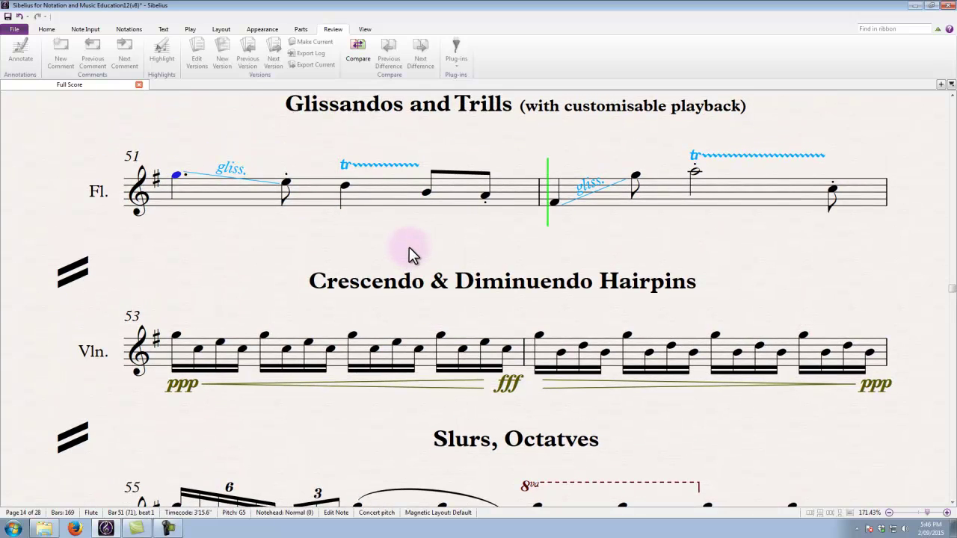
{"action": "key", "text": "space"}
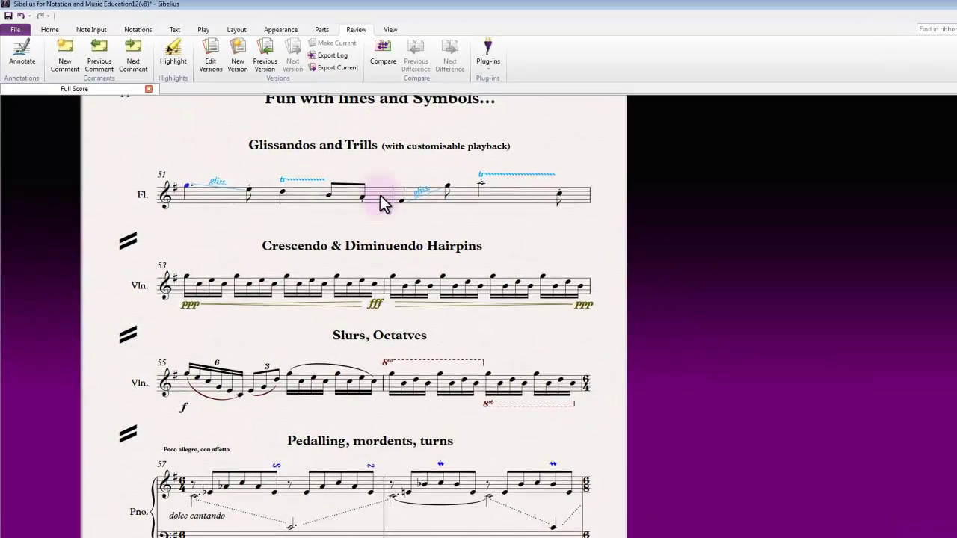
- Show the Inspector for the first glissando line in bar 51 and move it away from that line
{"action": "left_click", "coordinate": [192, 136]}
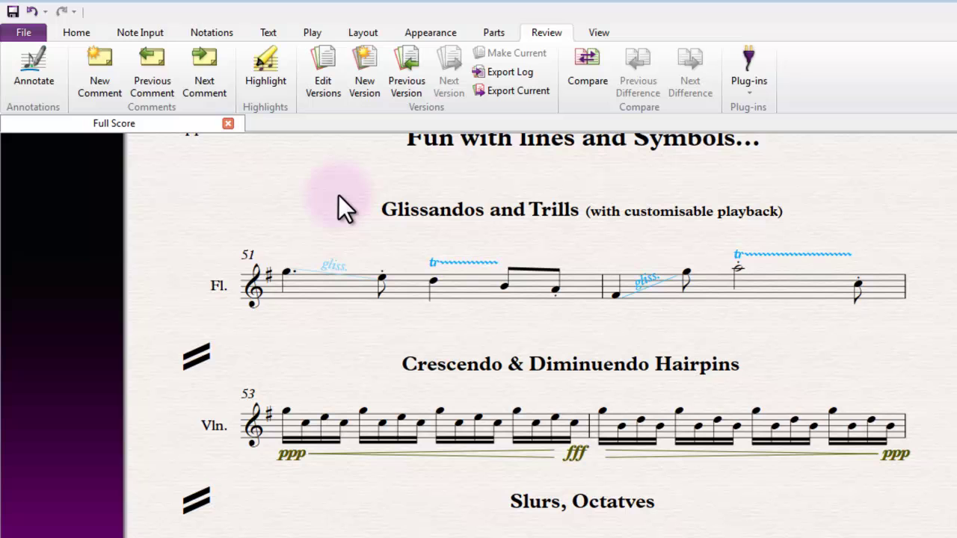
{"action": "left_click", "coordinate": [77, 32]}
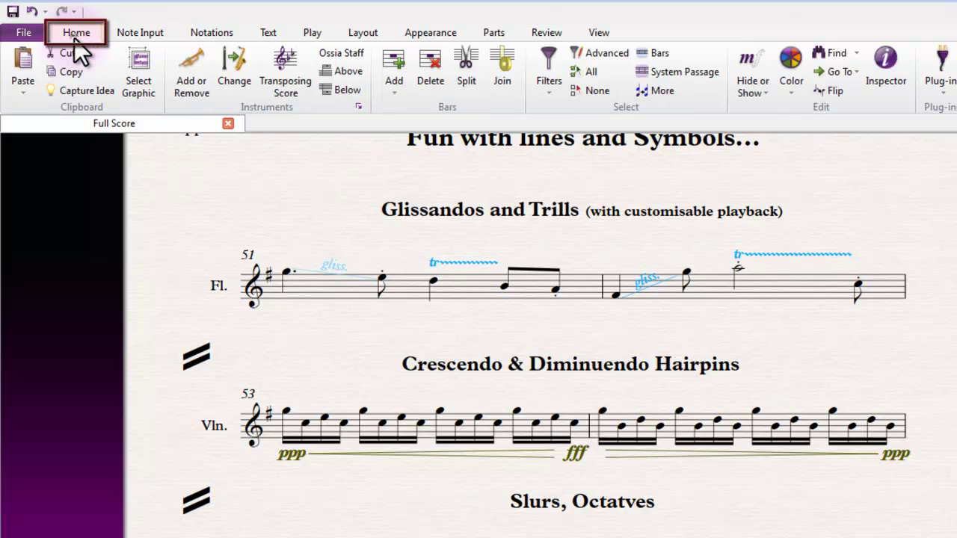
{"action": "left_click", "coordinate": [885, 73]}
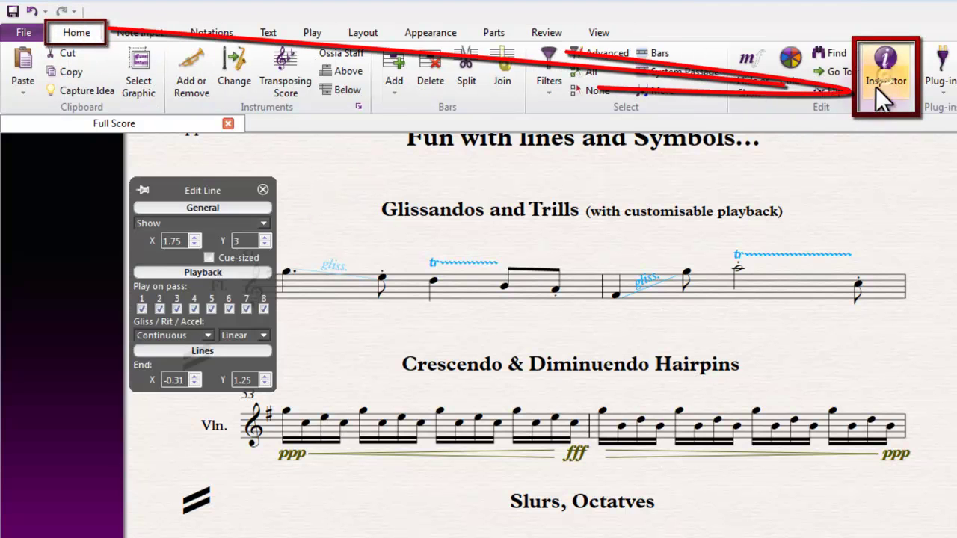
{"action": "left_click_drag", "start_coordinate": [167, 188], "coordinate": [568, 178]}
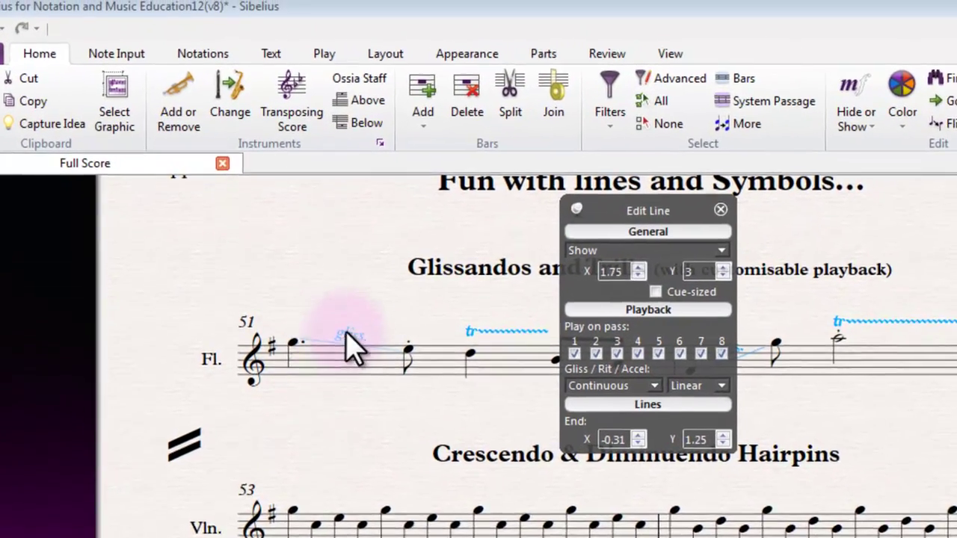
- Set the first glissando's playback type to Chromatic and play back flute bar 51
{"action": "left_click", "coordinate": [570, 371]}
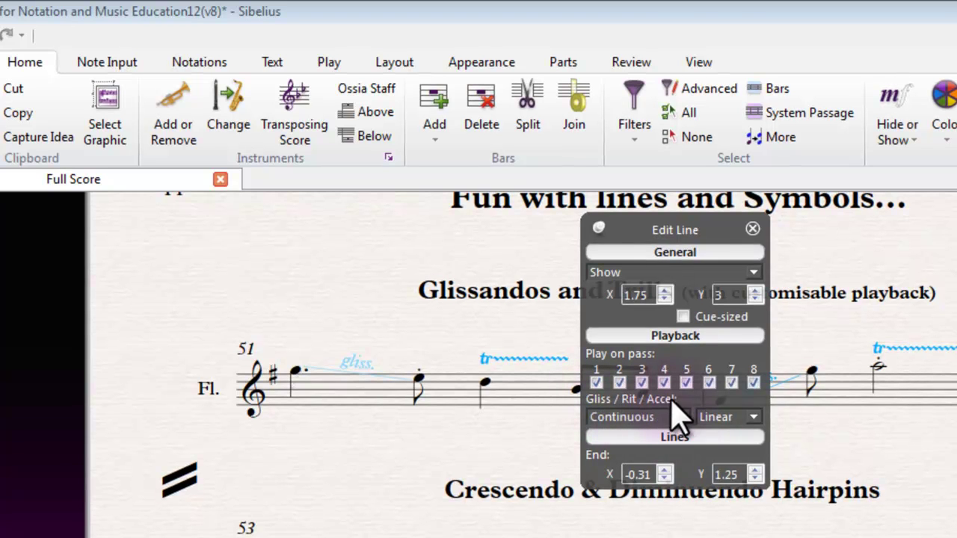
{"action": "left_click", "coordinate": [682, 419]}
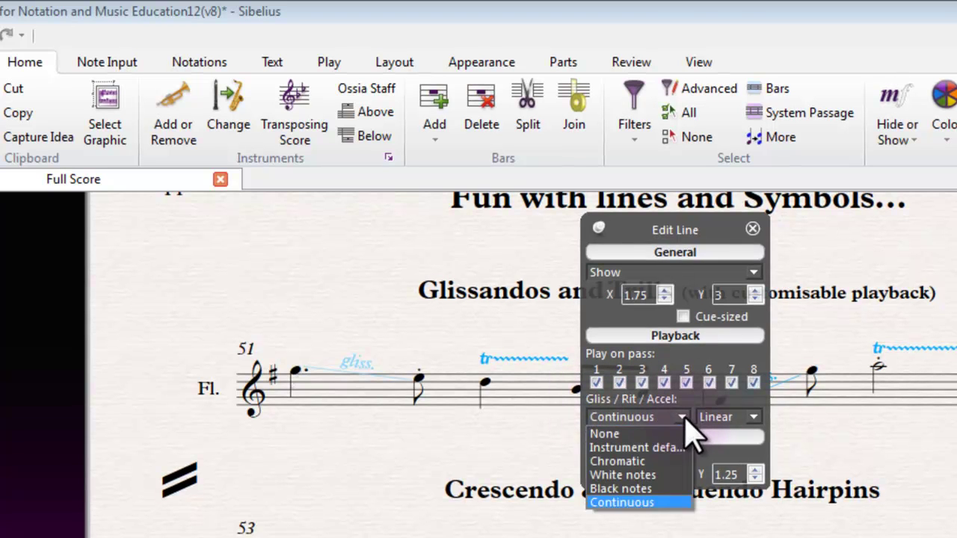
{"action": "left_click", "coordinate": [627, 462]}
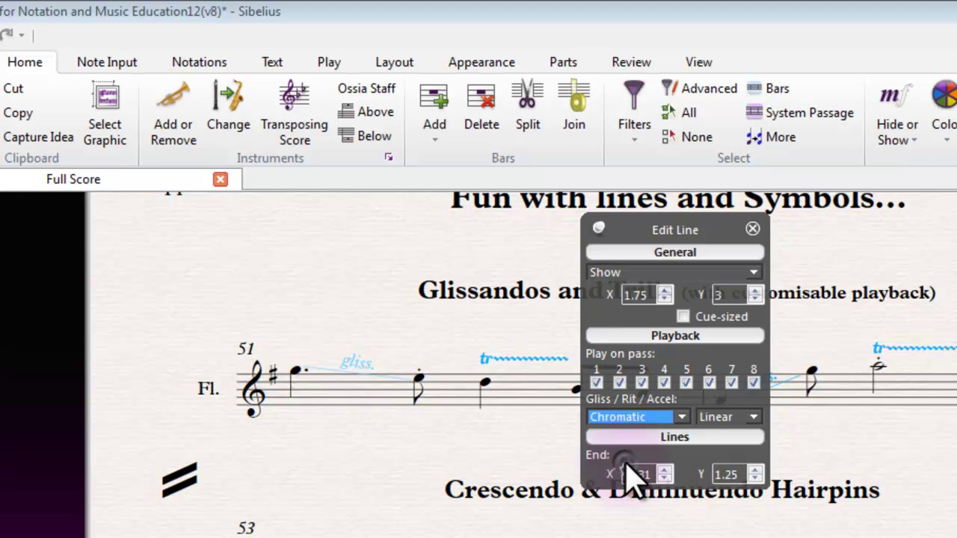
{"action": "left_click", "coordinate": [352, 386]}
{"action": "key", "text": "space"}
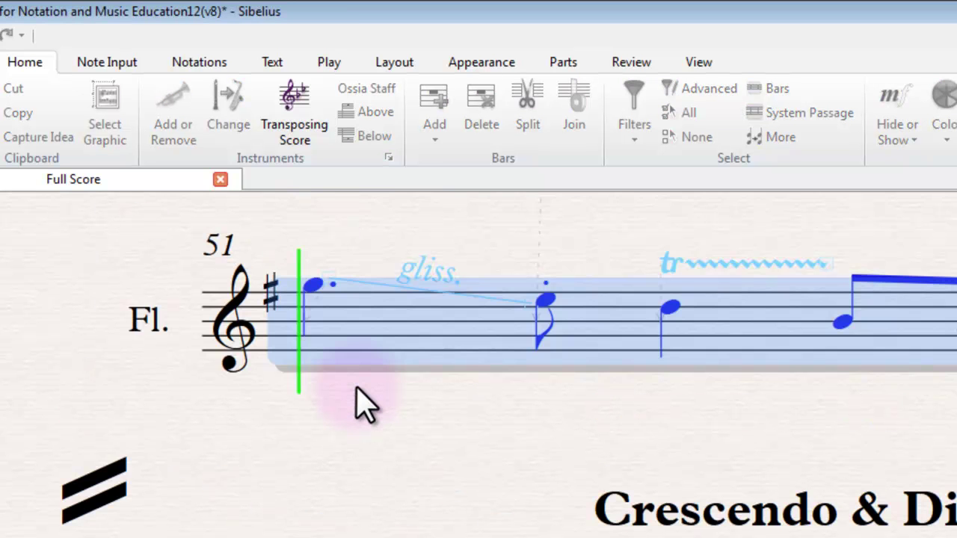
{"action": "key", "text": "space"}
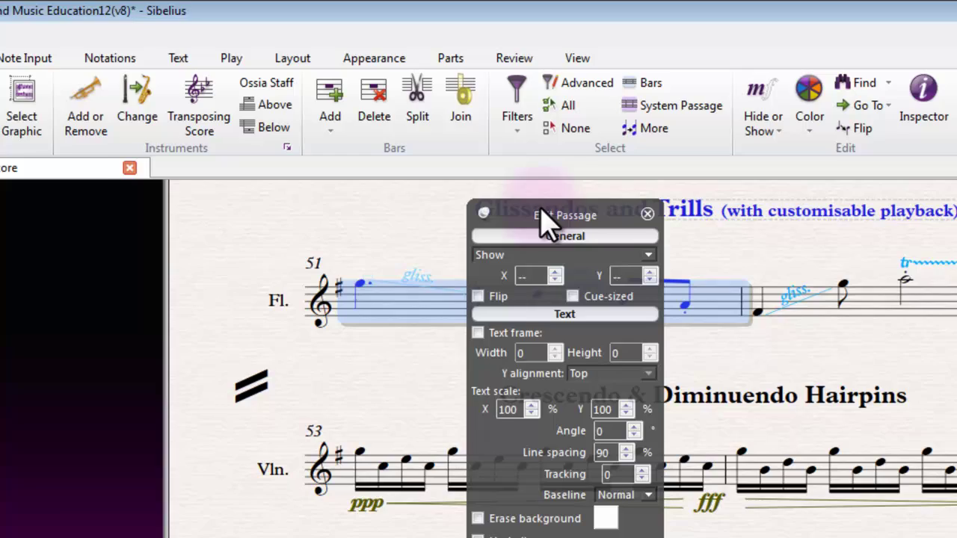
- Move the Inspector clear of bar 51 and review the Linear, Early and Late timing options for the first glissando
{"action": "left_click_drag", "start_coordinate": [682, 229], "coordinate": [778, 163]}
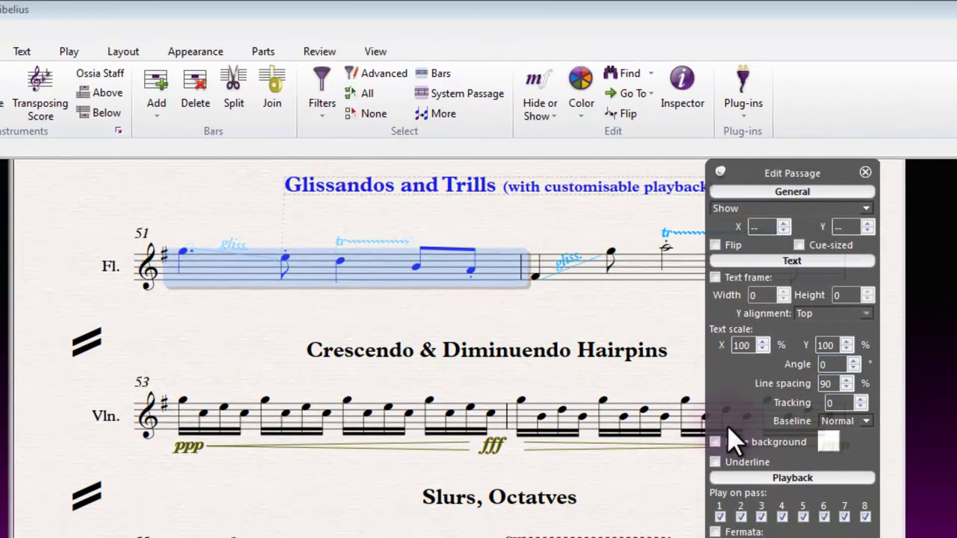
{"action": "left_click", "coordinate": [231, 249]}
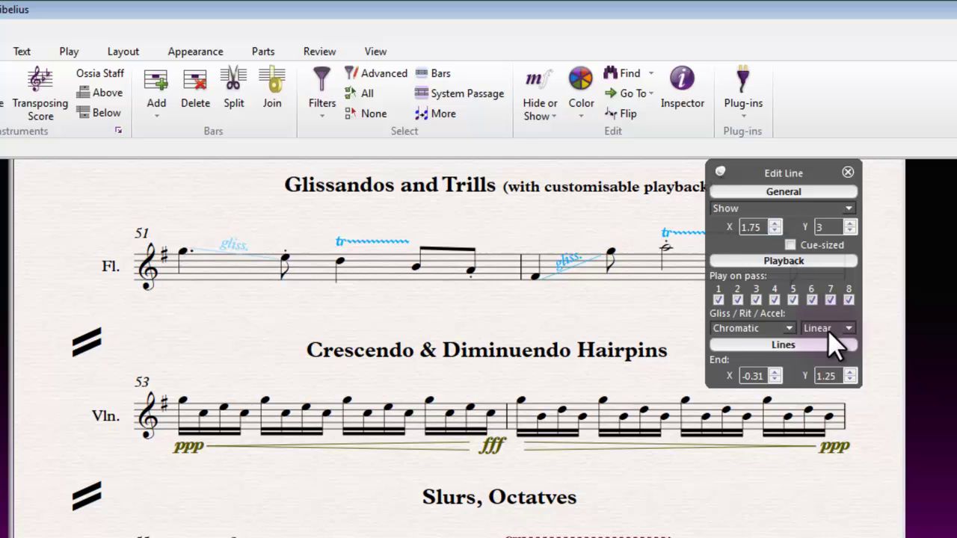
{"action": "left_click", "coordinate": [850, 327]}
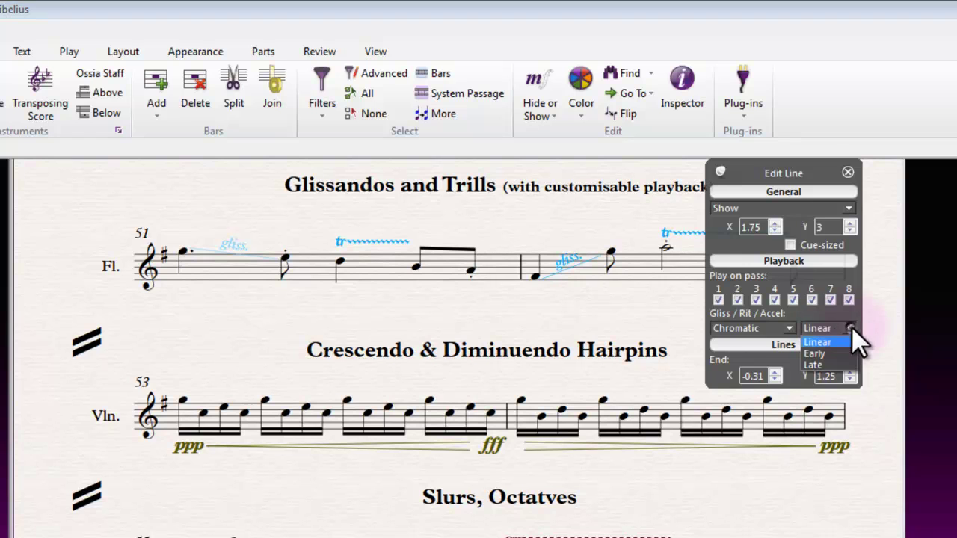
{"action": "left_click", "coordinate": [808, 177]}
{"action": "left_click", "coordinate": [409, 278]}
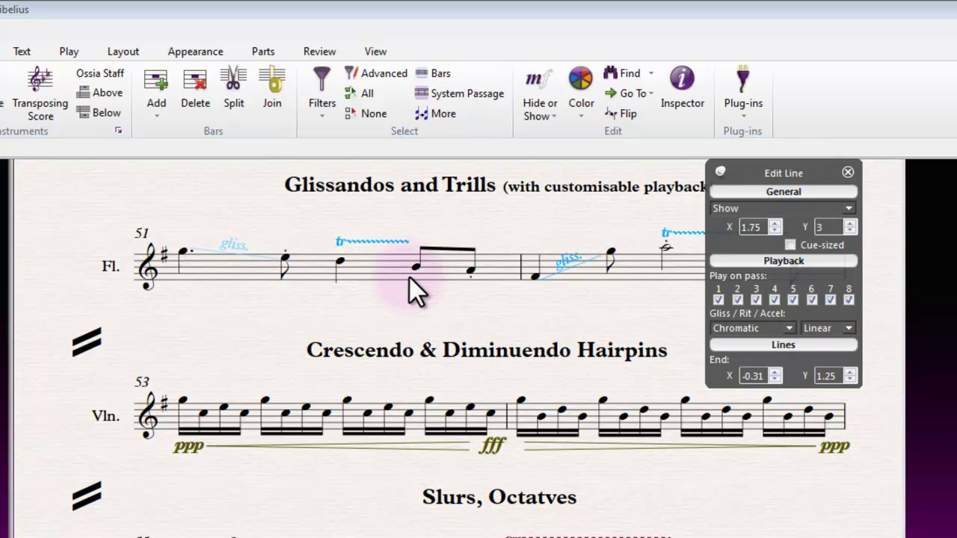
- Choose a different playback type for the first glissando in bar 51
{"action": "left_click", "coordinate": [245, 246]}
{"action": "left_click", "coordinate": [751, 328]}
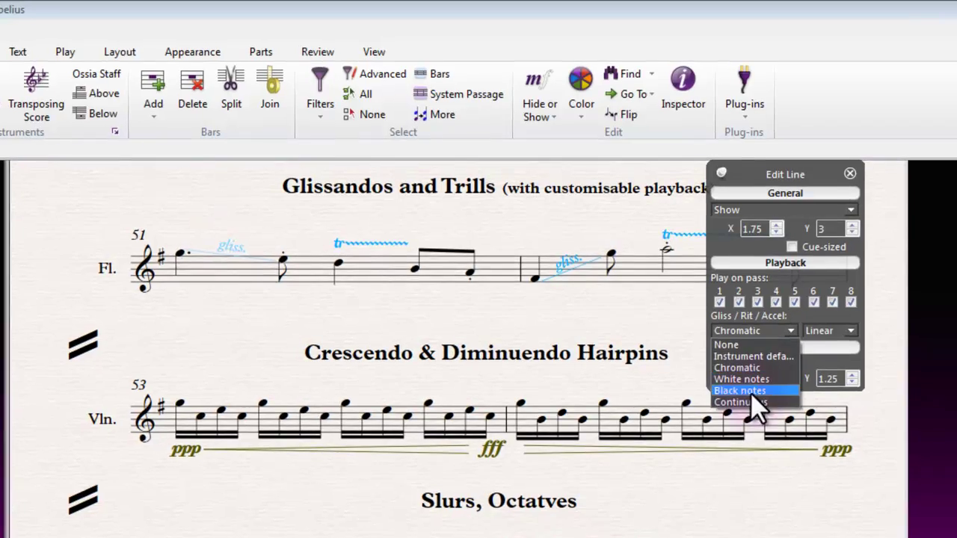
{"action": "left_click", "coordinate": [751, 398]}
- Inspect the playback speed setting of the bar 51 trill and play back from the trilled note
{"action": "left_click", "coordinate": [340, 241]}
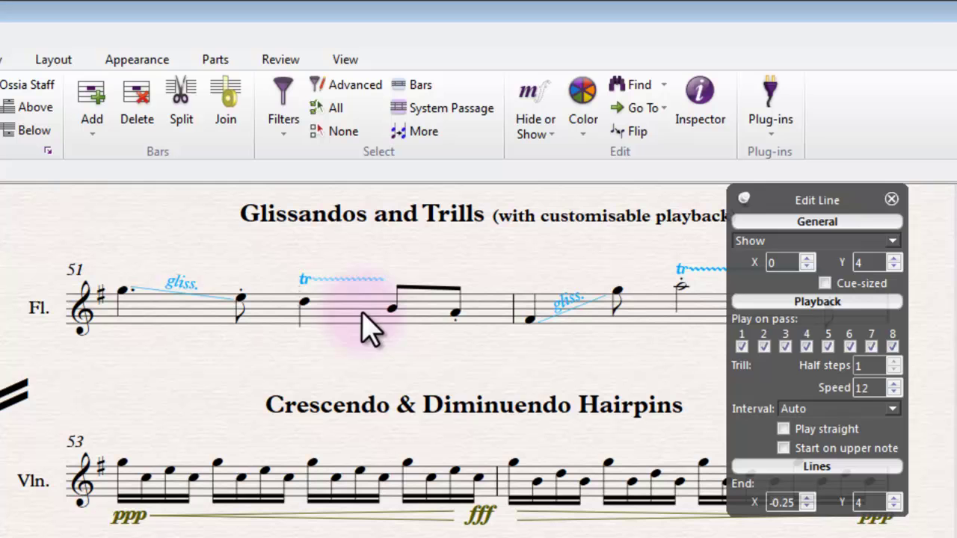
{"action": "double_click", "coordinate": [866, 387]}
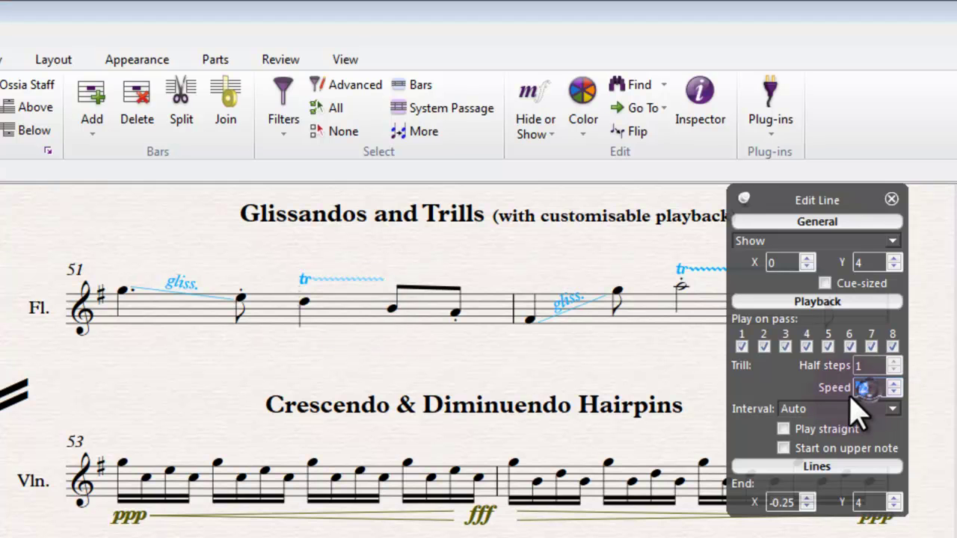
{"action": "left_click", "coordinate": [303, 302]}
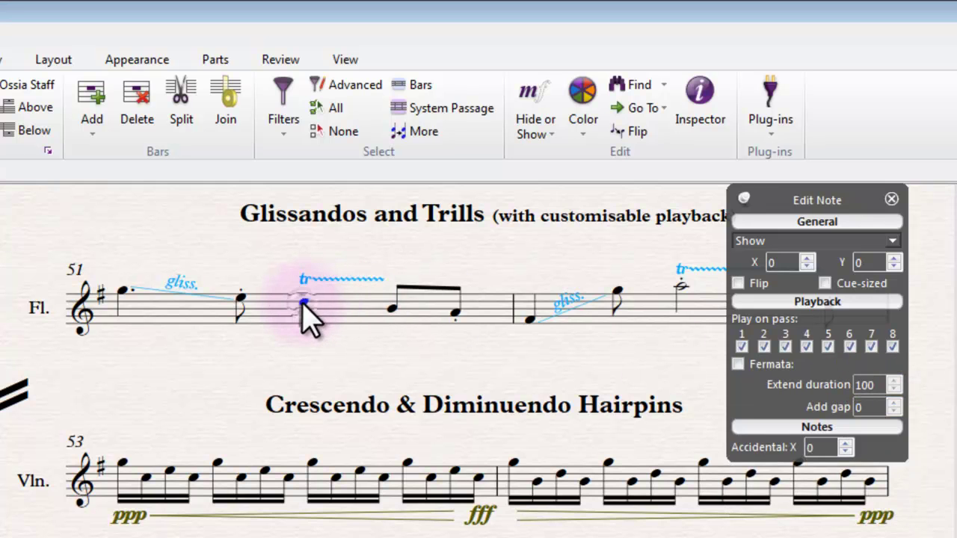
{"action": "key", "text": "p"}
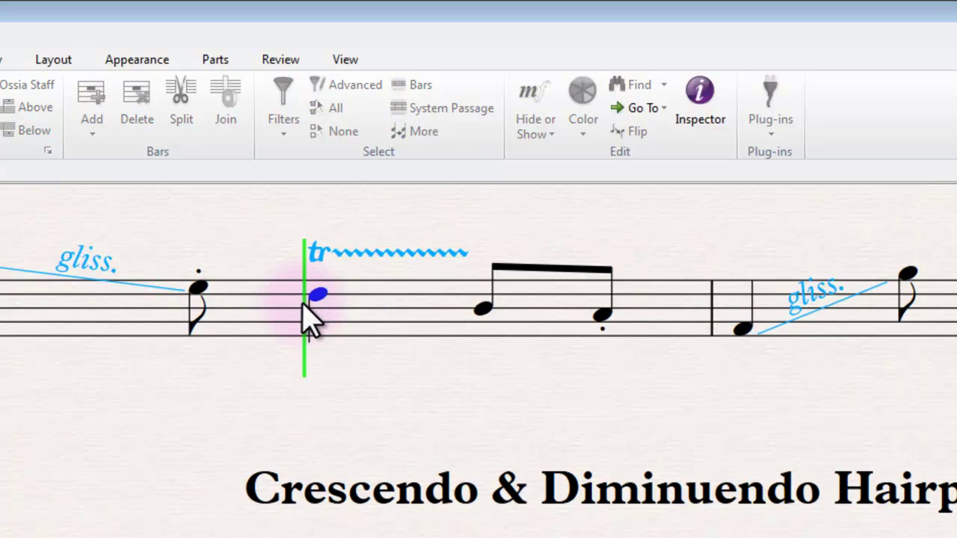
{"action": "key", "text": "Escape"}
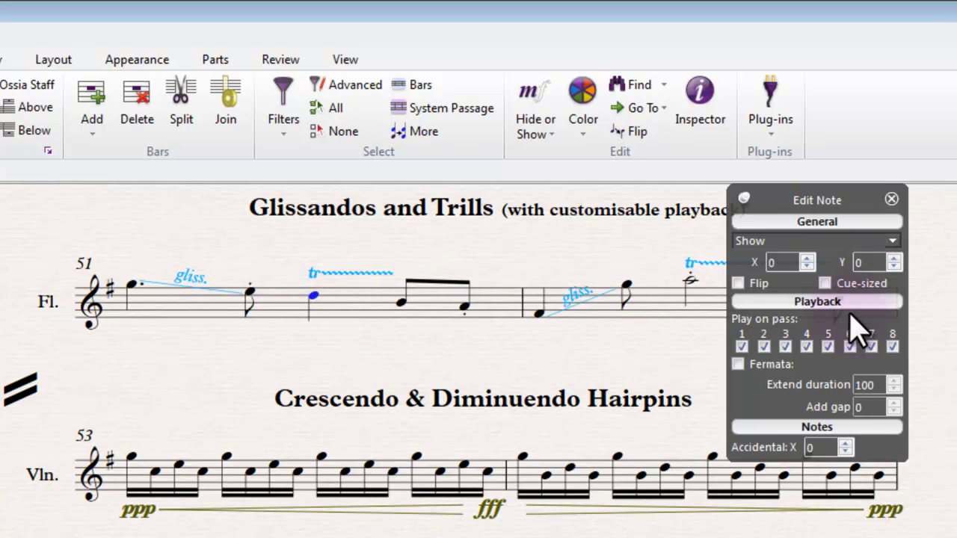
- Set the bar 51 trill's playback speed to 50 and play back from the trilled note
{"action": "left_click", "coordinate": [338, 272]}
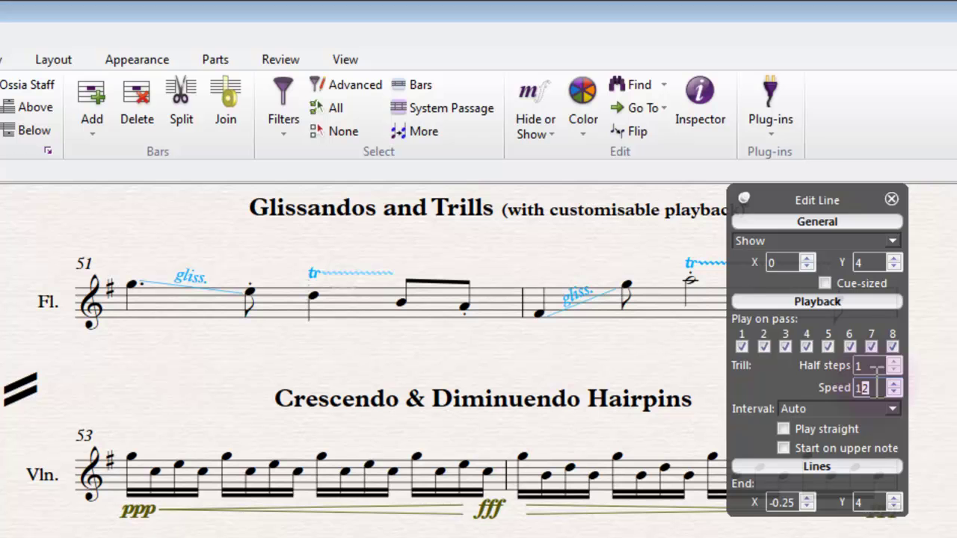
{"action": "left_click_drag", "start_coordinate": [874, 386], "coordinate": [824, 387]}
{"action": "type", "text": "50"}
{"action": "key", "text": "Return"}
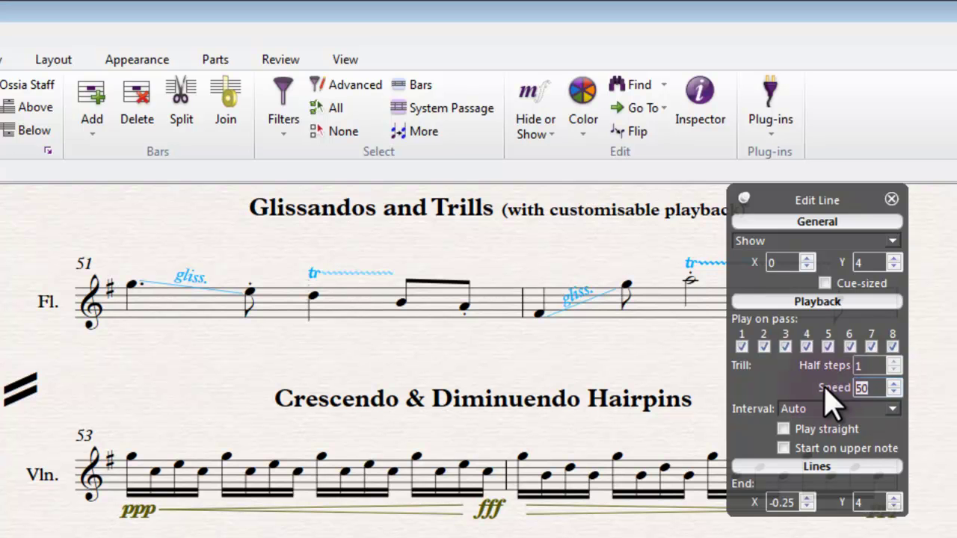
{"action": "left_click", "coordinate": [314, 294]}
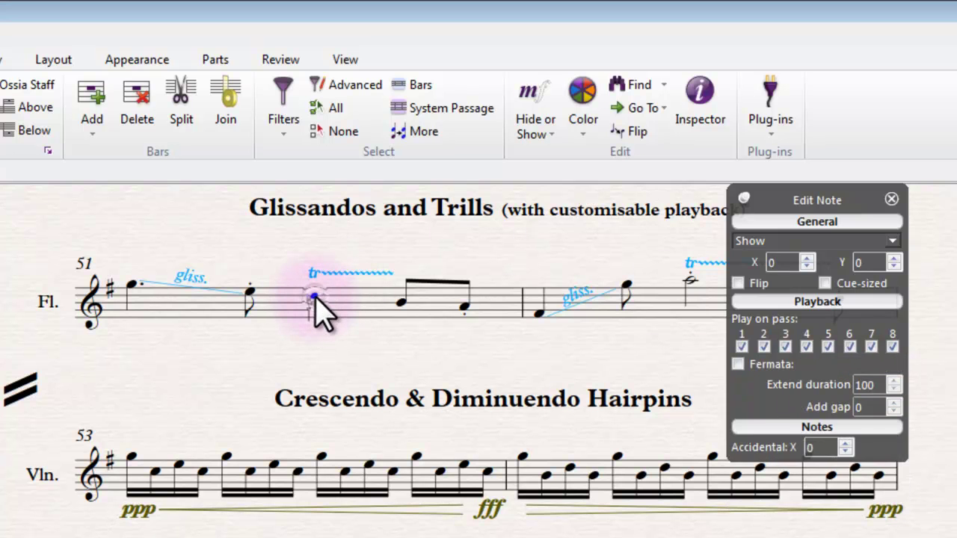
{"action": "key", "text": "p"}
{"action": "key", "text": "space"}
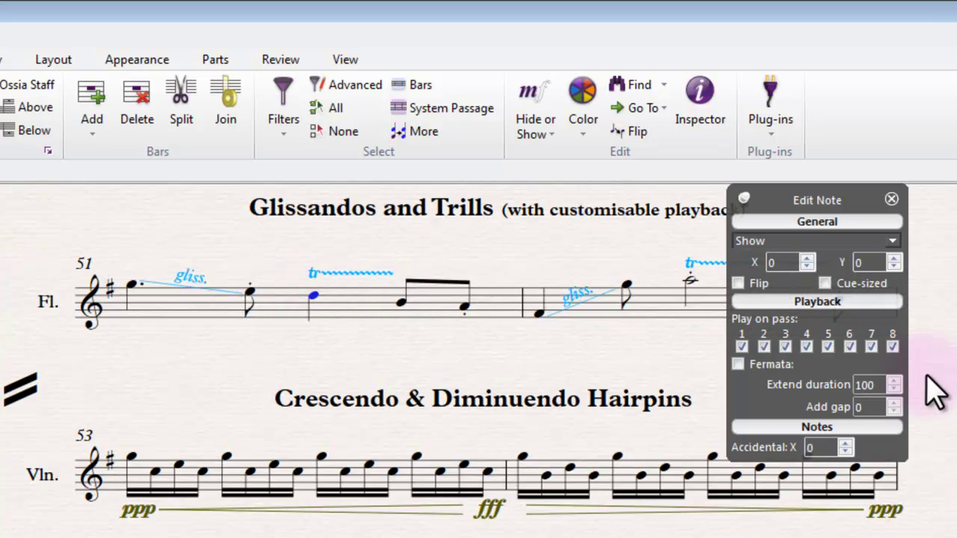
- Set the bar 51 trill's interval to Fixed and play back the trill
{"action": "left_click", "coordinate": [354, 273]}
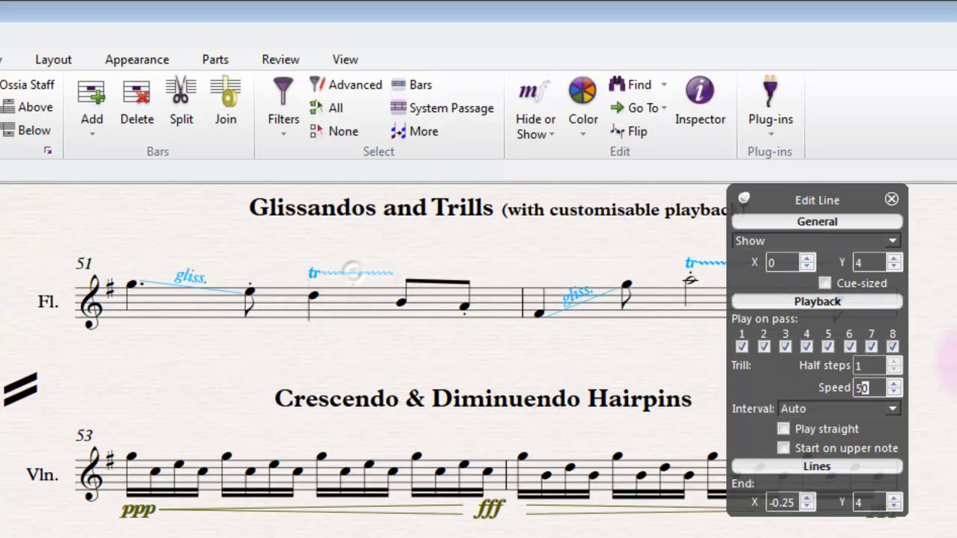
{"action": "left_click", "coordinate": [894, 409]}
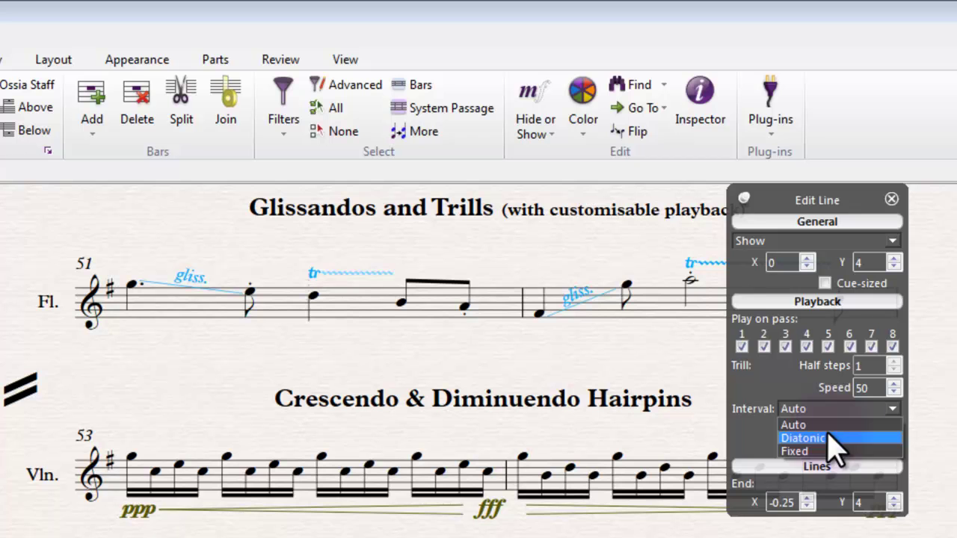
{"action": "left_click", "coordinate": [821, 452]}
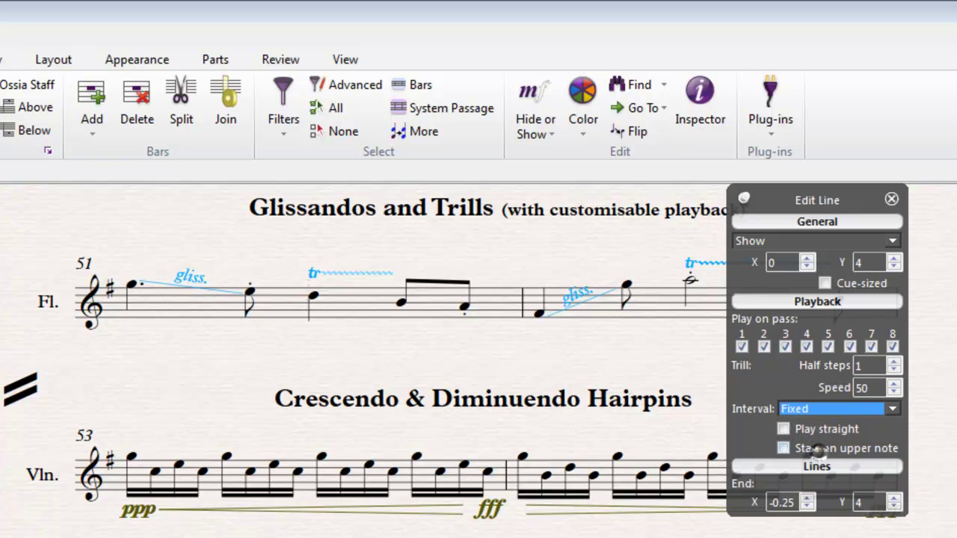
{"action": "left_click", "coordinate": [357, 272]}
{"action": "key", "text": "space"}
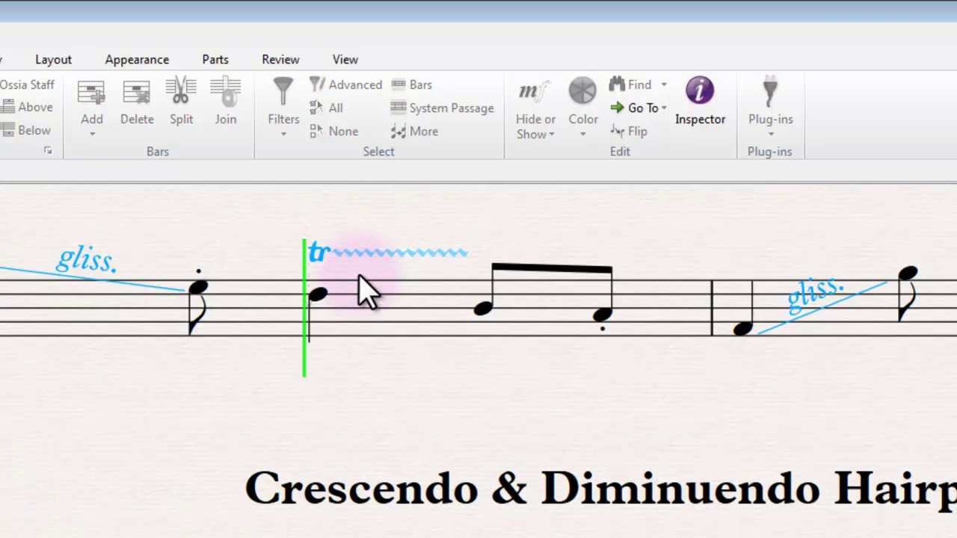
{"action": "key", "text": "space"}
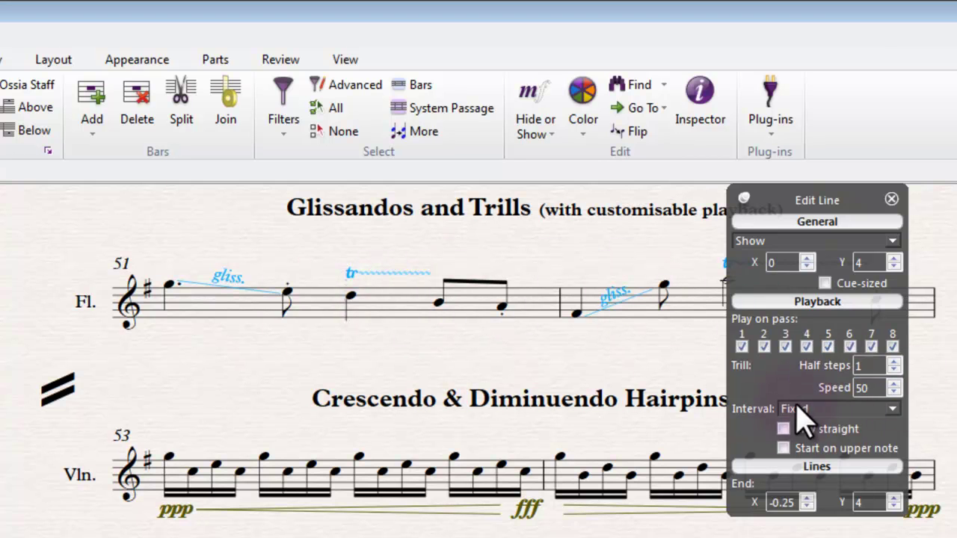
- Set the bar 51 trill's half steps to 6 and play back from the trilled note
{"action": "left_click", "coordinate": [893, 362]}
{"action": "left_click", "coordinate": [893, 362]}
{"action": "left_click", "coordinate": [893, 362]}
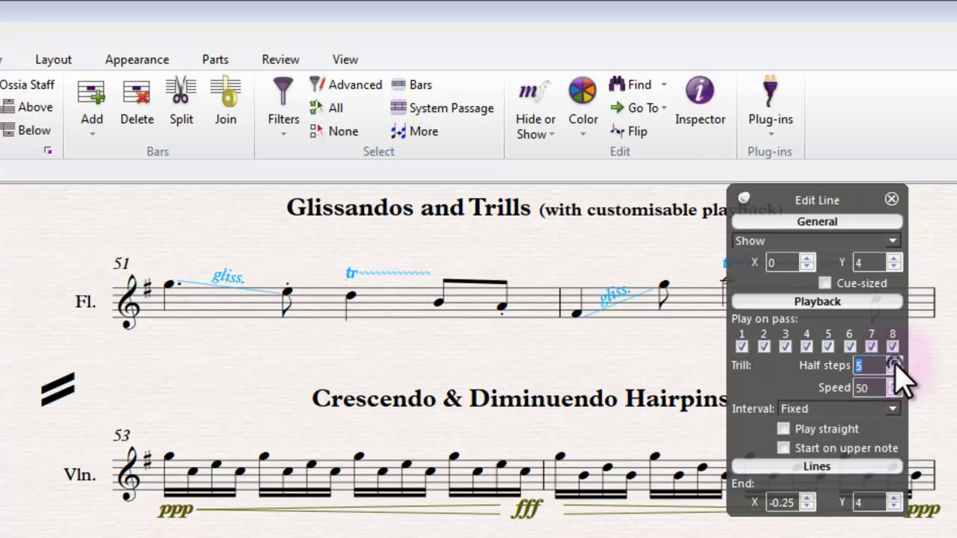
{"action": "left_click", "coordinate": [893, 363]}
{"action": "left_click", "coordinate": [893, 363]}
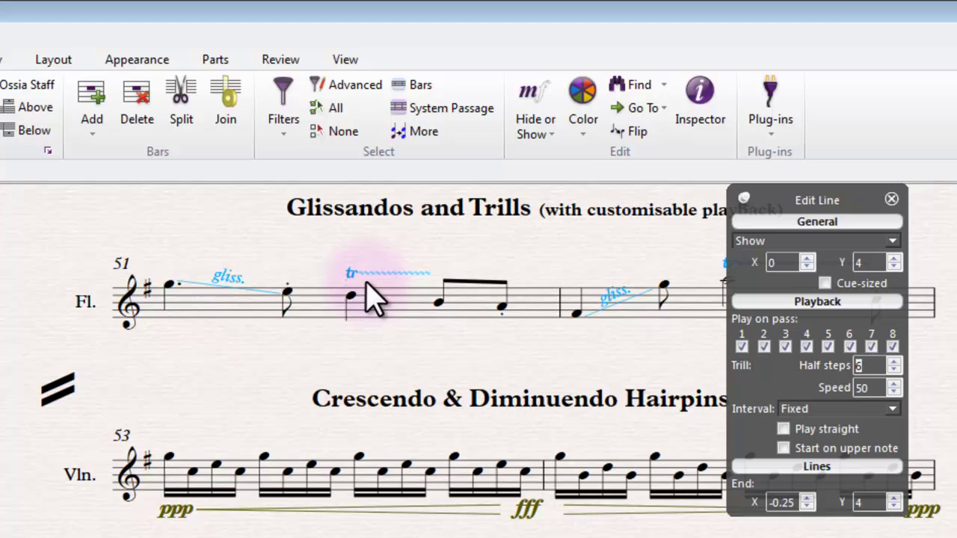
{"action": "double_click", "coordinate": [866, 365]}
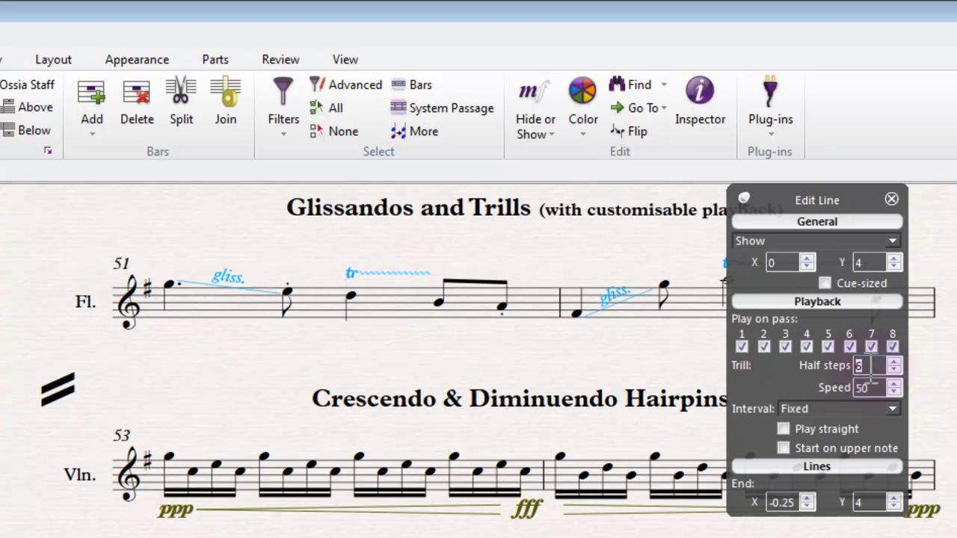
{"action": "left_click", "coordinate": [434, 313]}
{"action": "left_click", "coordinate": [351, 297]}
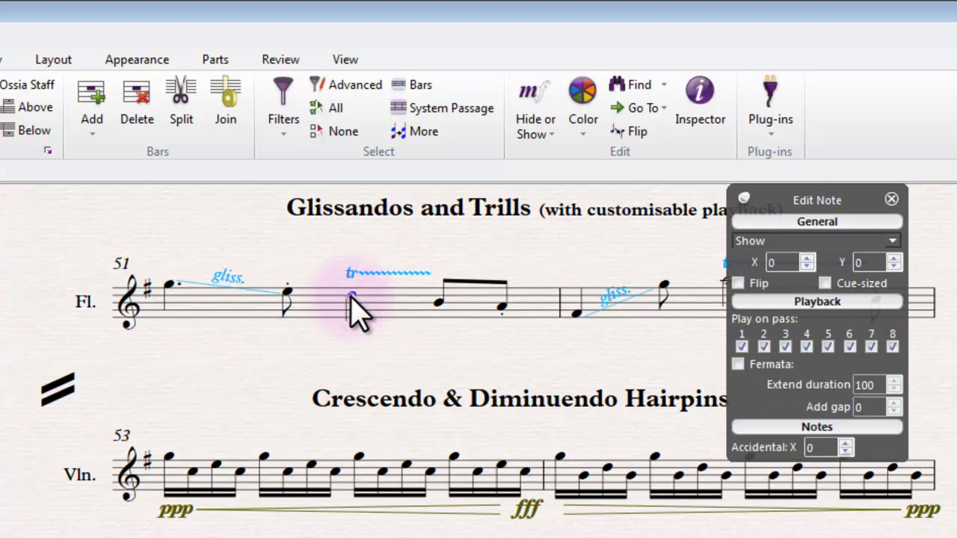
{"action": "key", "text": "p"}
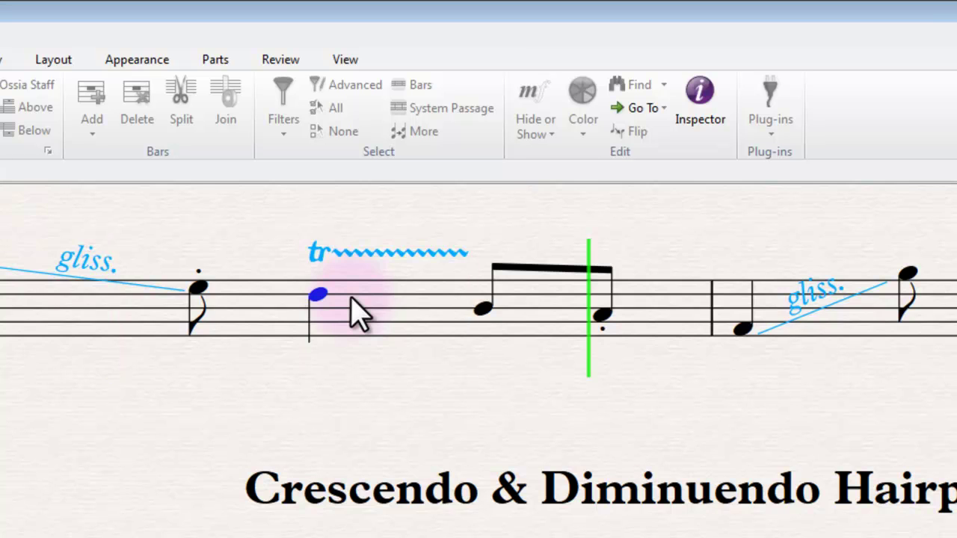
{"action": "key", "text": "Escape"}
- Select the whole flute bar 51, play it back, and clear the selection
{"action": "left_click", "coordinate": [364, 311]}
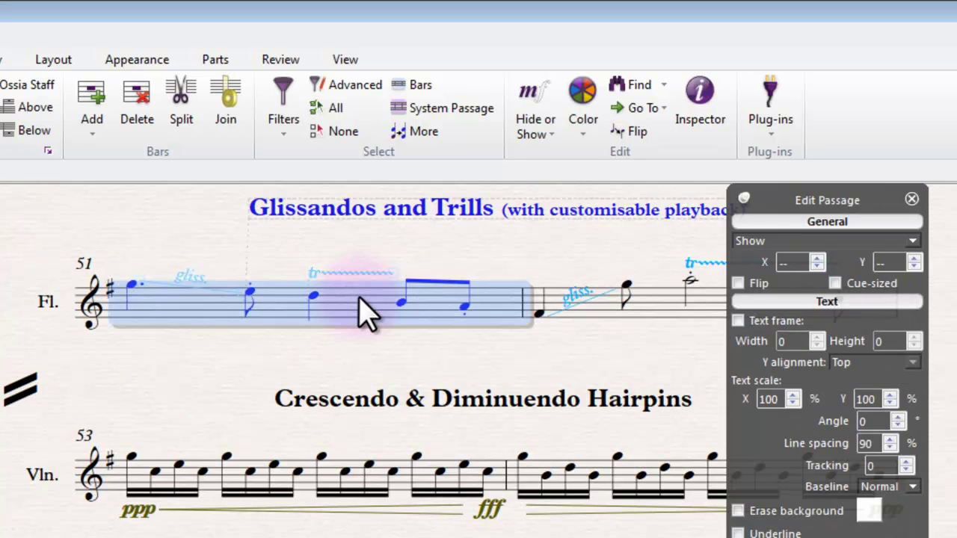
{"action": "key", "text": "p"}
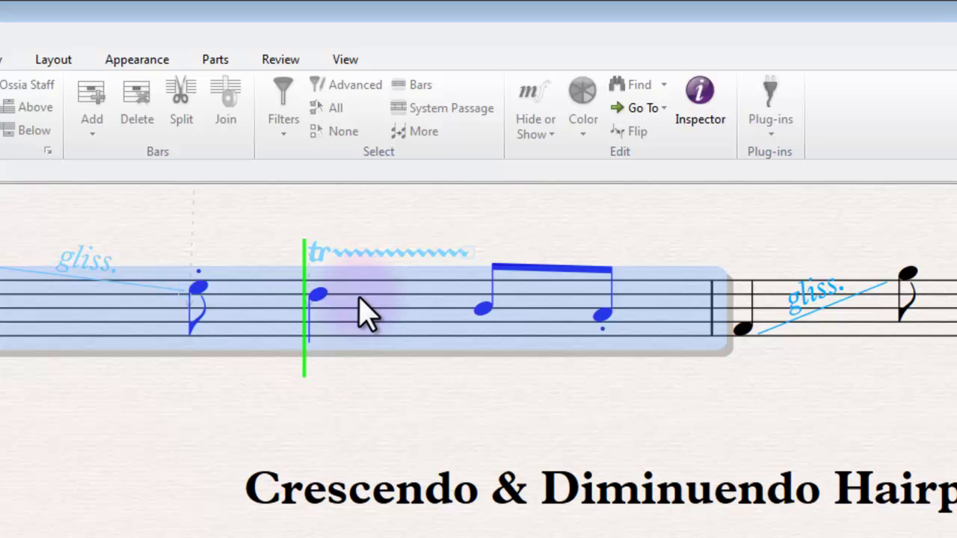
{"action": "key", "text": "Escape"}
{"action": "left_click", "coordinate": [459, 377]}
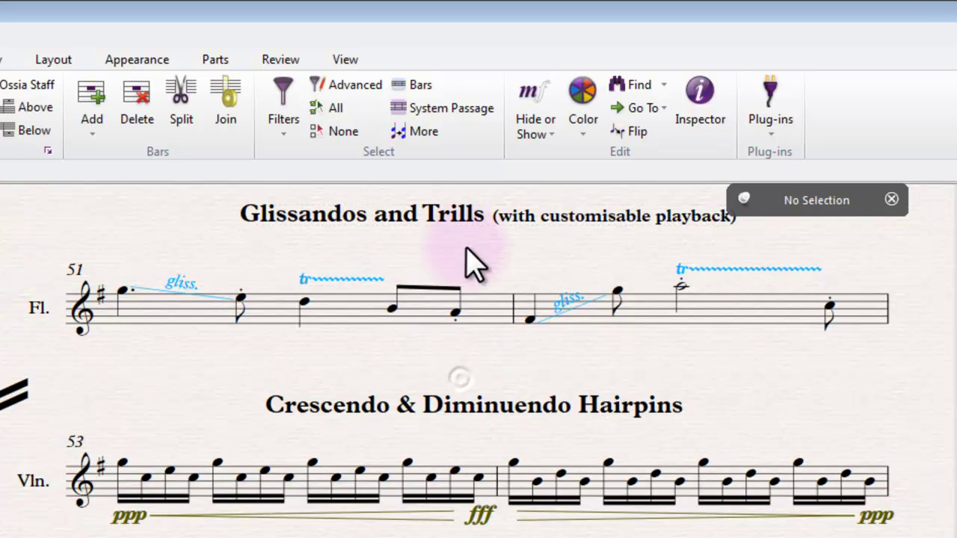
{"action": "left_click", "coordinate": [464, 246]}
{"action": "left_click_drag", "start_coordinate": [538, 246], "coordinate": [488, 272]}
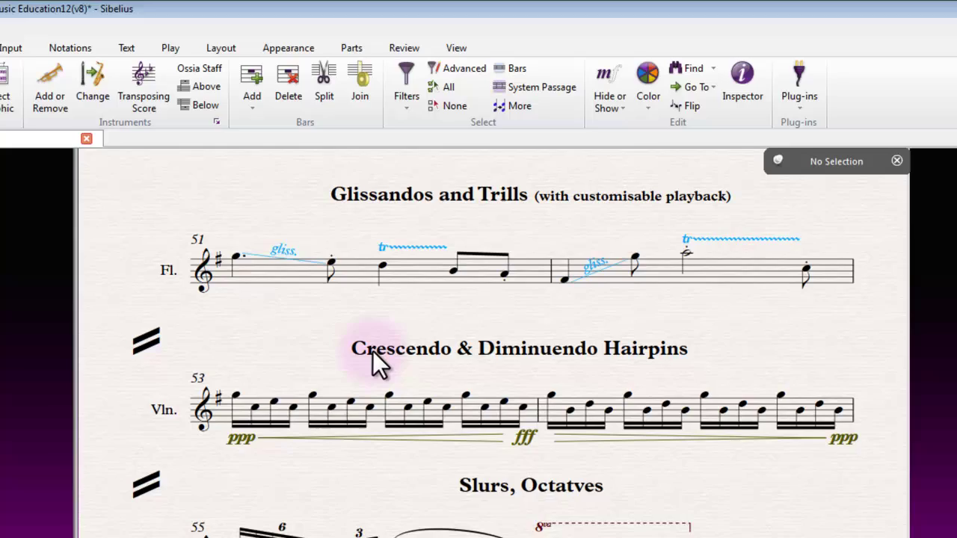
- Look through the full gallery of text styles and close it without choosing one
{"action": "left_click", "coordinate": [230, 44]}
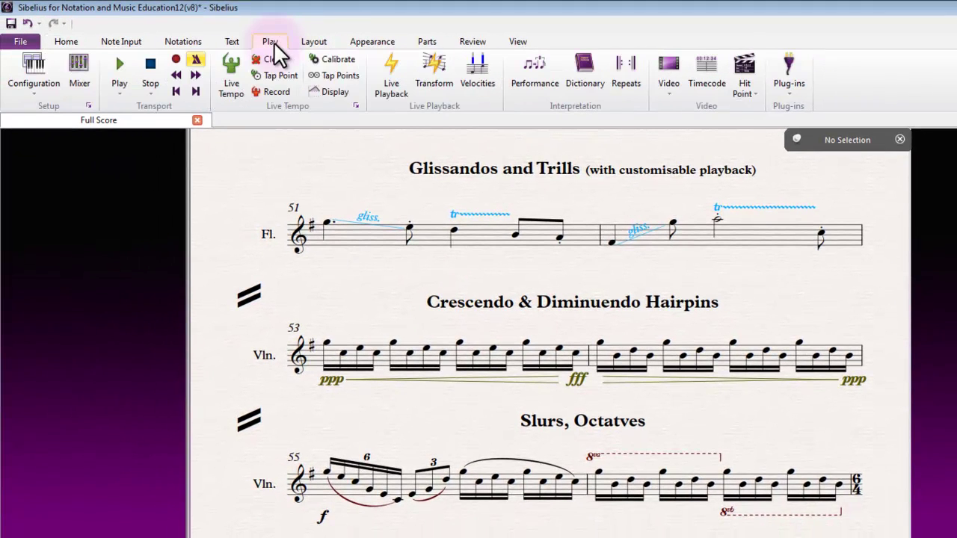
{"action": "left_click", "coordinate": [232, 40]}
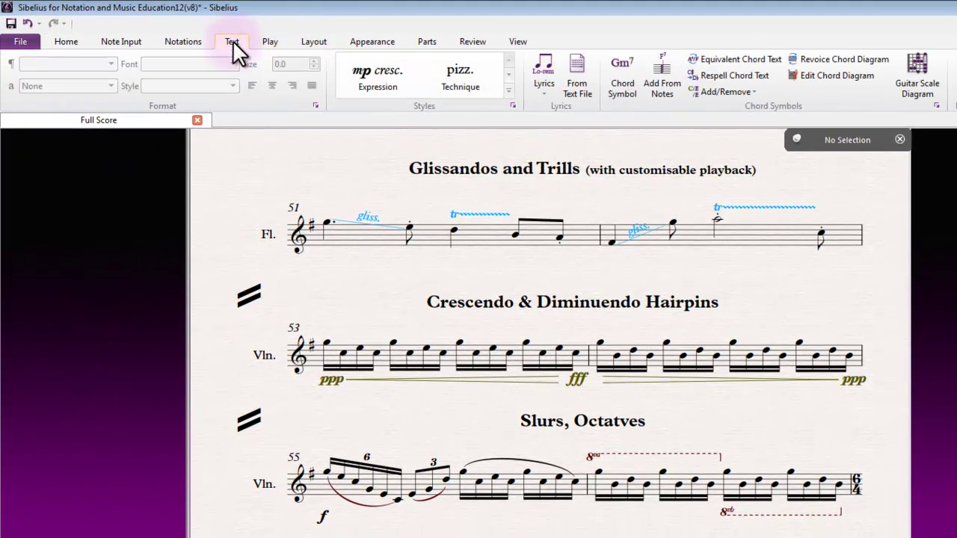
{"action": "left_click", "coordinate": [509, 91]}
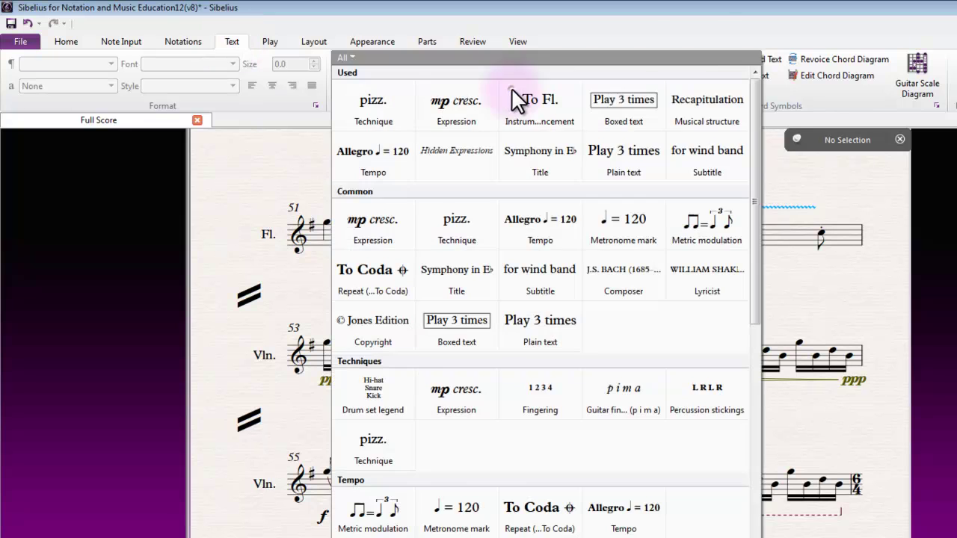
{"action": "left_click", "coordinate": [707, 38]}
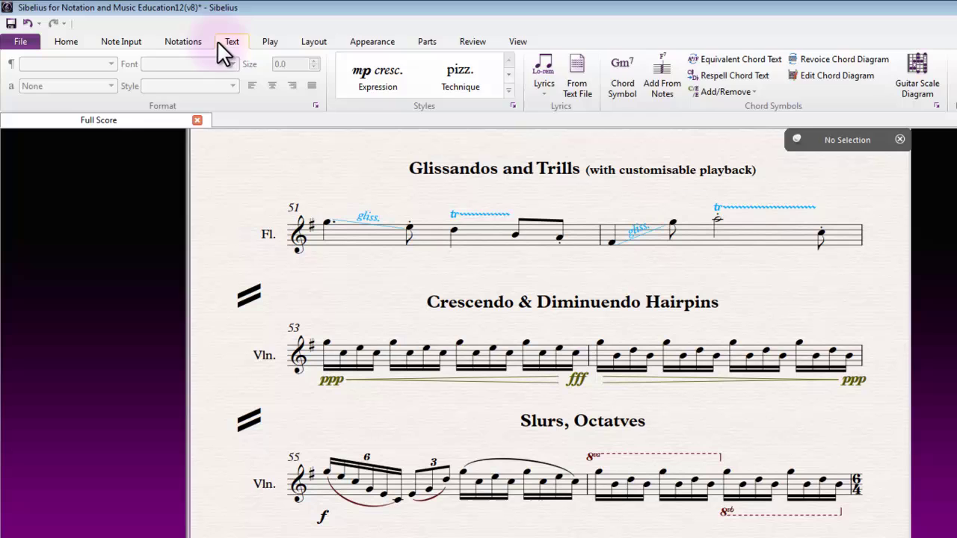
- Look through the full gallery of notation lines and close it without choosing one
{"action": "left_click", "coordinate": [189, 41]}
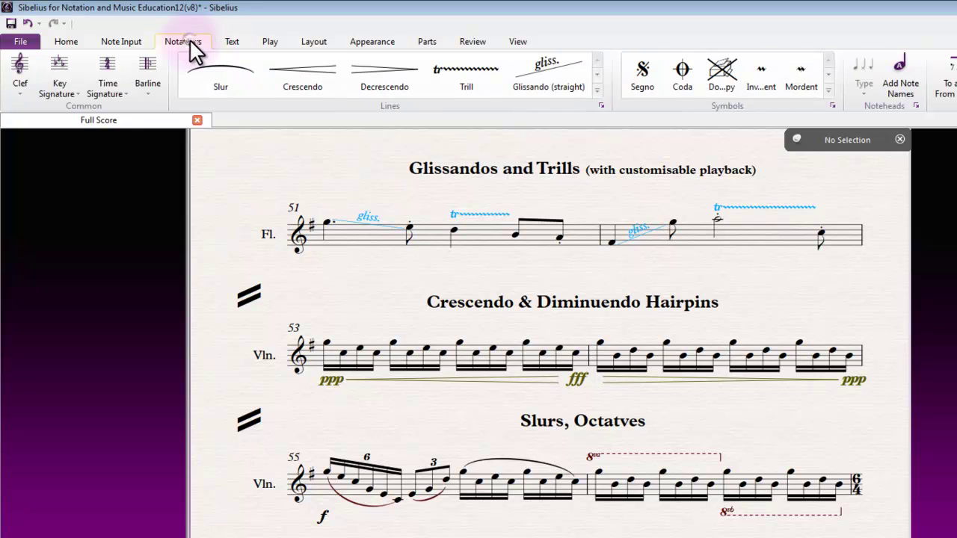
{"action": "left_click", "coordinate": [596, 90]}
{"action": "left_click", "coordinate": [904, 365]}
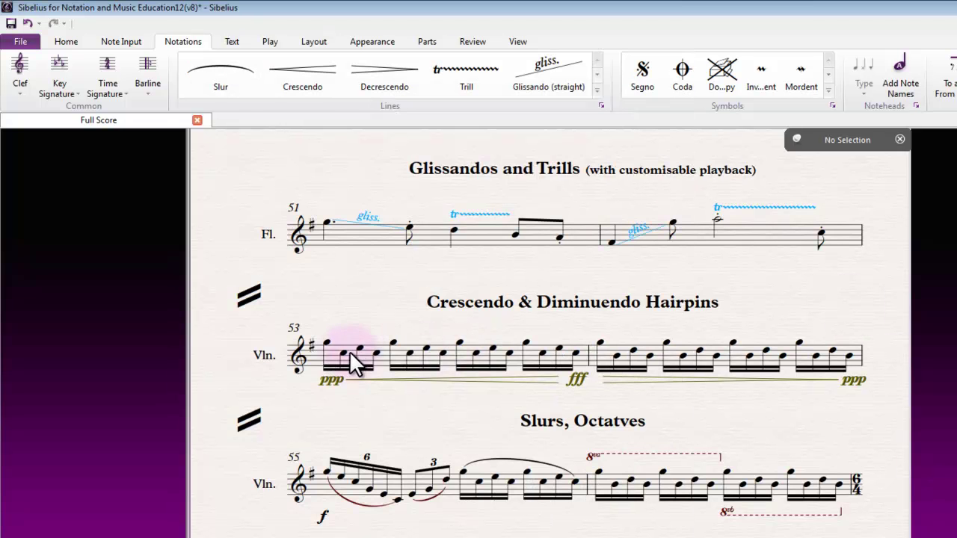
- Inspect the playback settings of the crescendo hairpin in bar 53 and clear the selection
{"action": "left_click", "coordinate": [467, 377]}
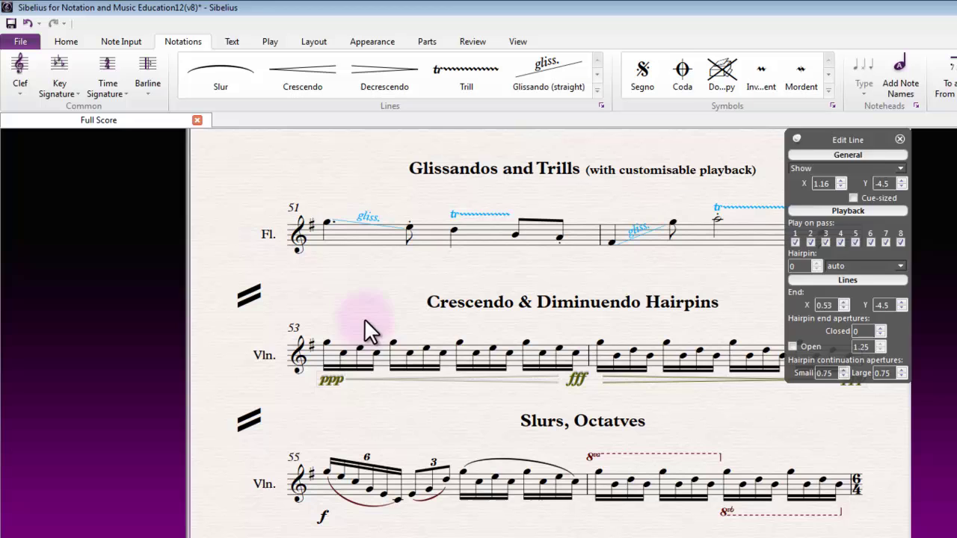
{"action": "left_click", "coordinate": [364, 318]}
{"action": "left_click", "coordinate": [413, 381]}
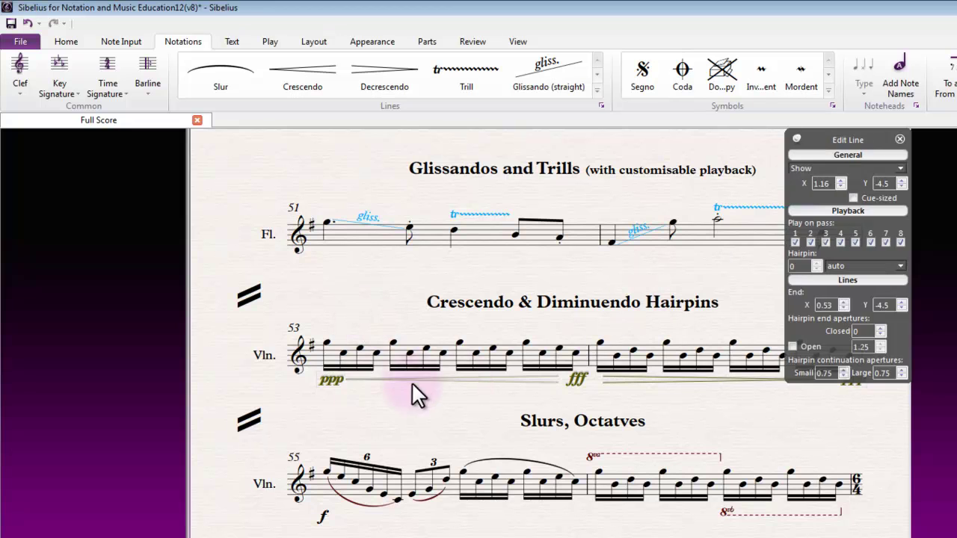
{"action": "left_click", "coordinate": [346, 311]}
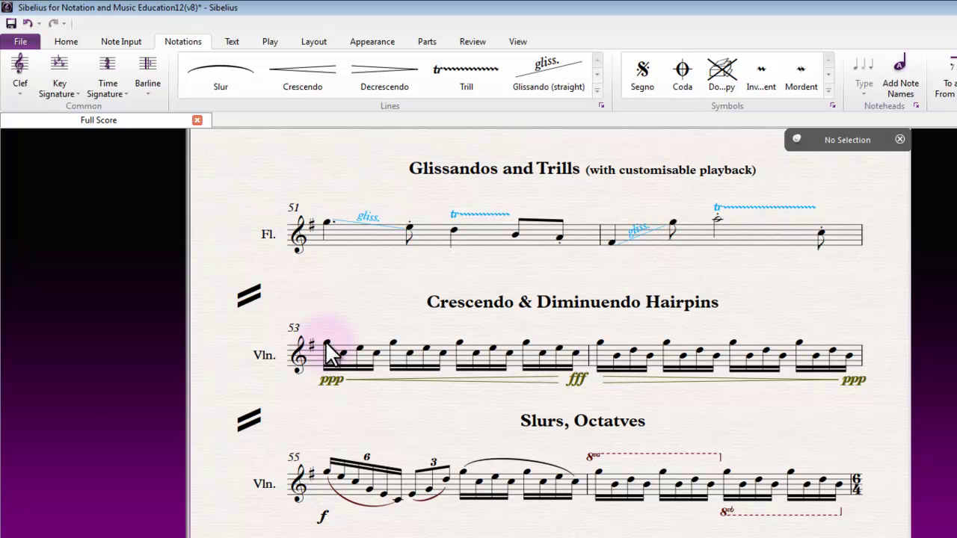
- Play back the violin crescendo and diminuendo passage from the first note of bar 53, then stop
{"action": "left_click", "coordinate": [327, 345]}
{"action": "key", "text": "p"}
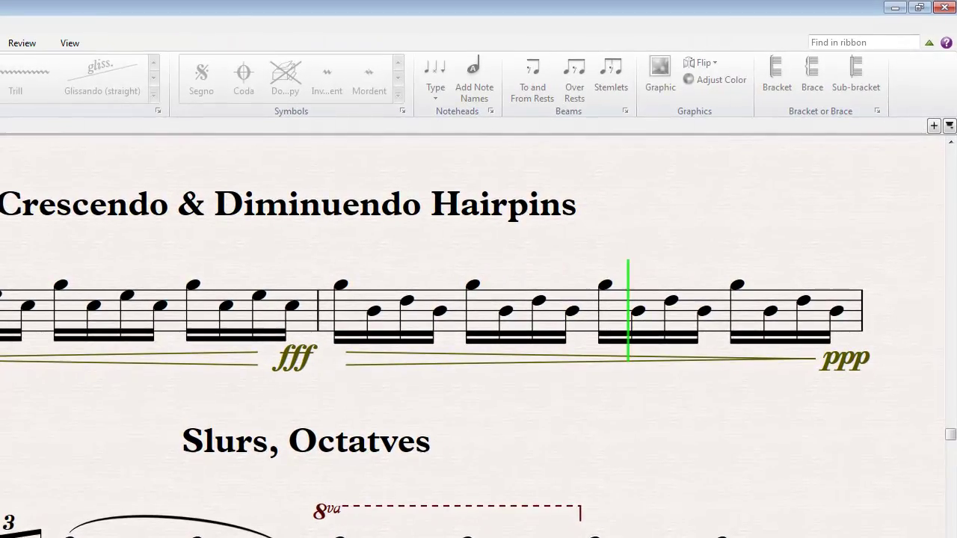
{"action": "key", "text": "space"}
- Inspect the 8va line in the Slurs, Octatves section and play back from the first note of bar 55
{"action": "left_click", "coordinate": [166, 310]}
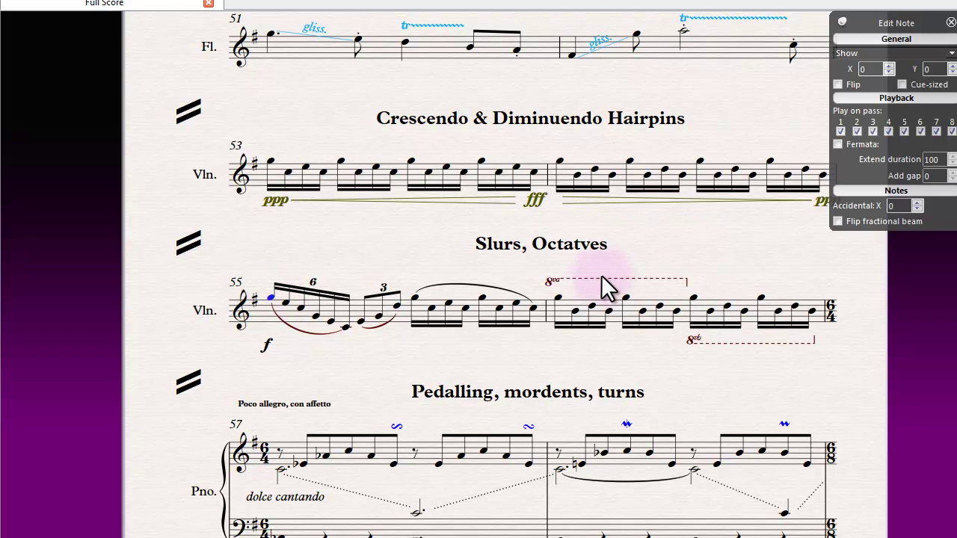
{"action": "left_click", "coordinate": [605, 284]}
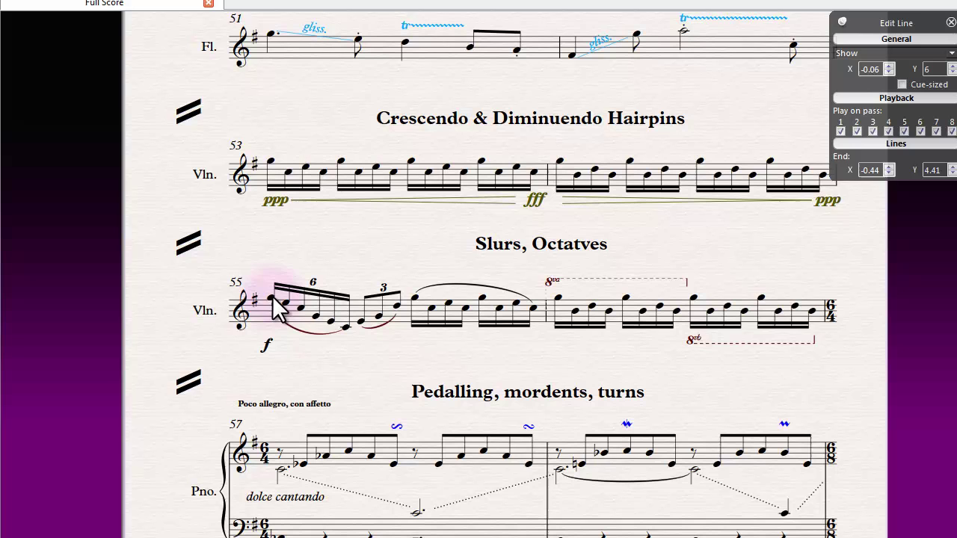
{"action": "left_click", "coordinate": [271, 299]}
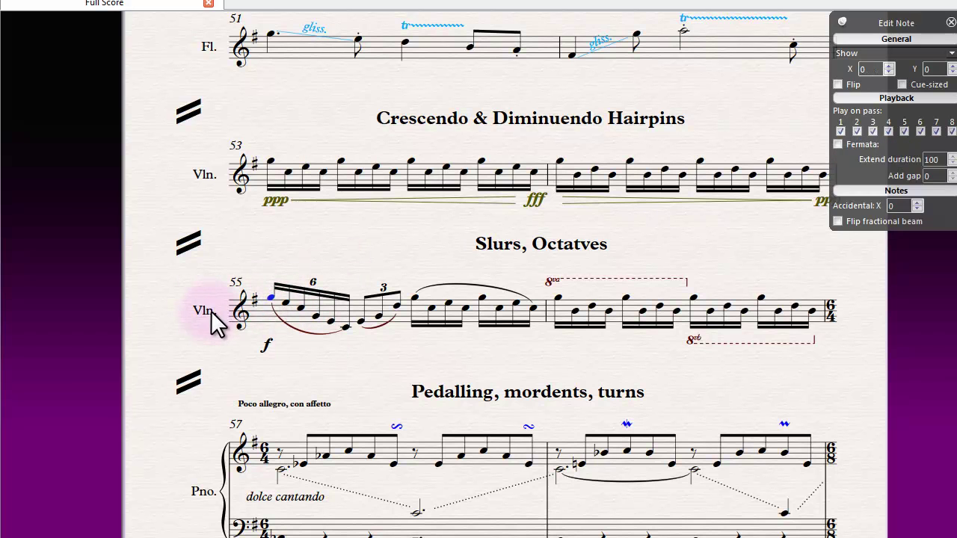
{"action": "left_click", "coordinate": [306, 241]}
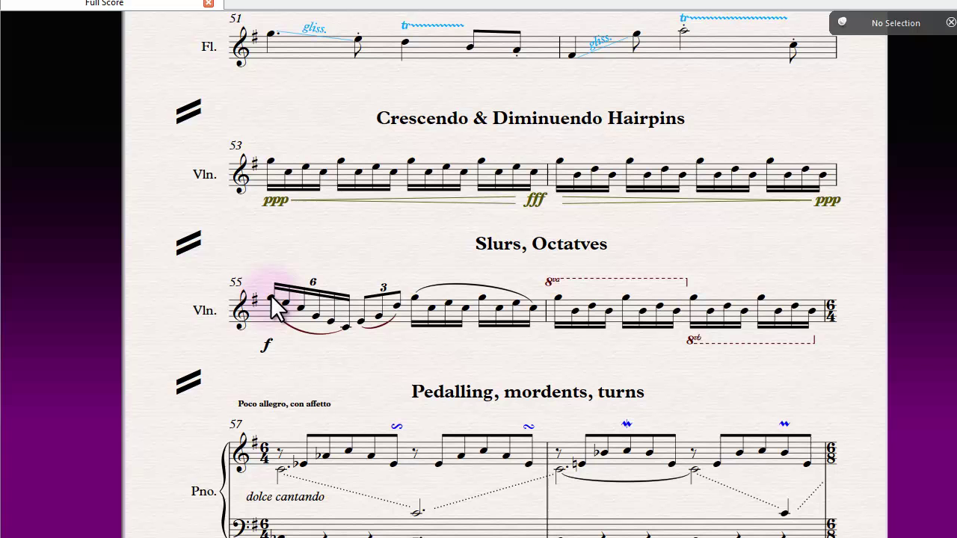
{"action": "left_click", "coordinate": [271, 297]}
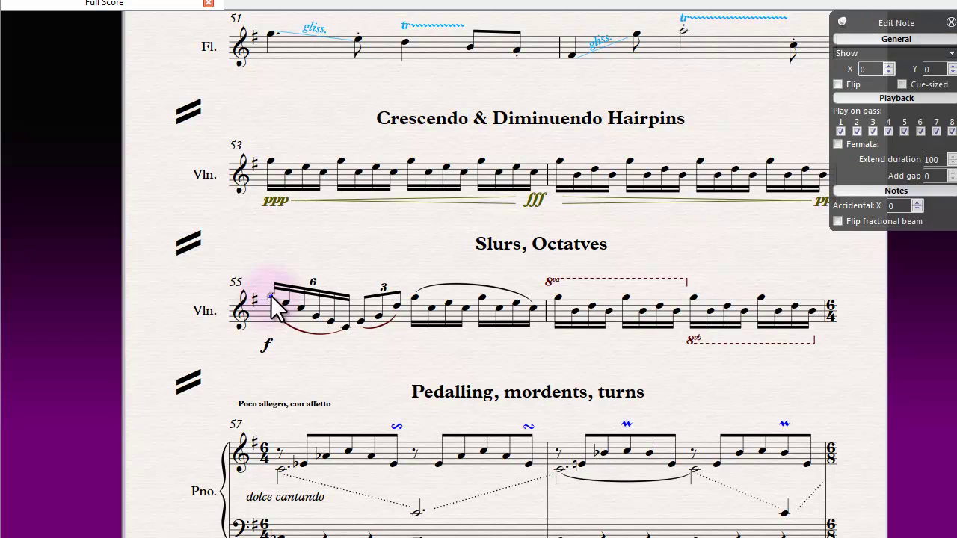
{"action": "key", "text": "p"}
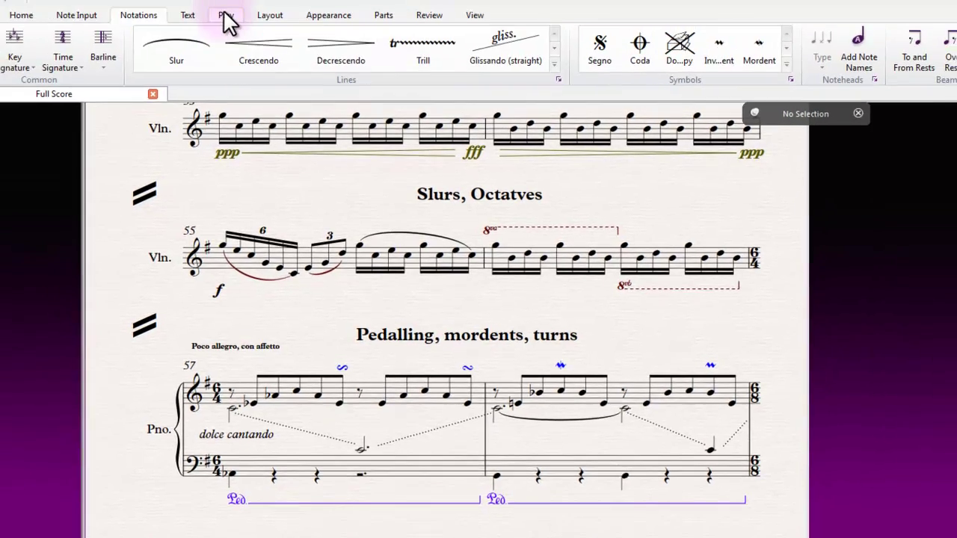
- View the list of available playback plug-ins and close it without running any
{"action": "left_click", "coordinate": [224, 14]}
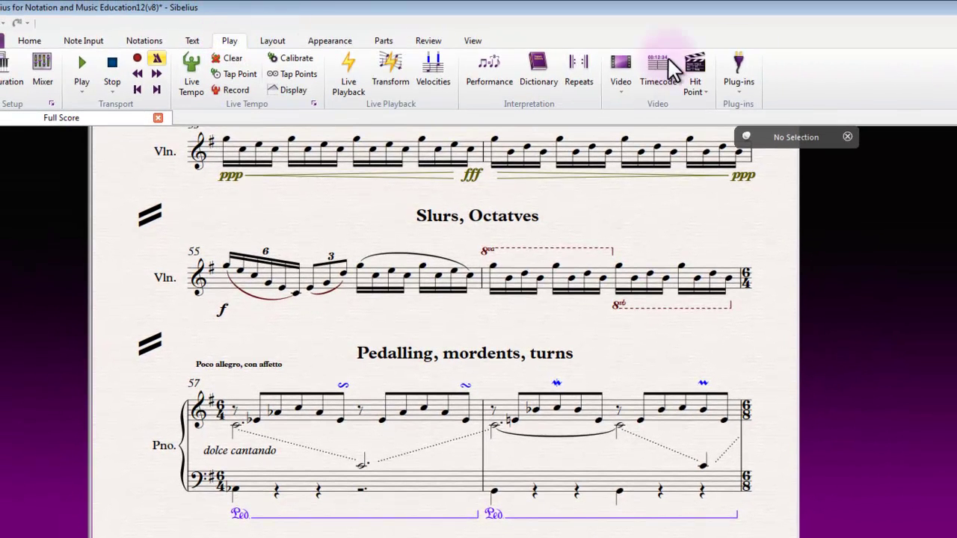
{"action": "left_click", "coordinate": [736, 74]}
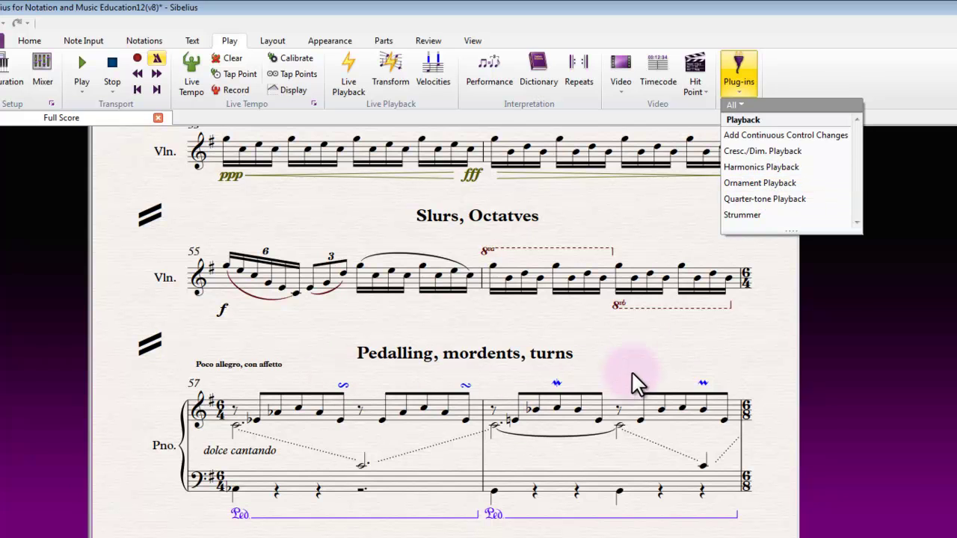
{"action": "left_click", "coordinate": [364, 386]}
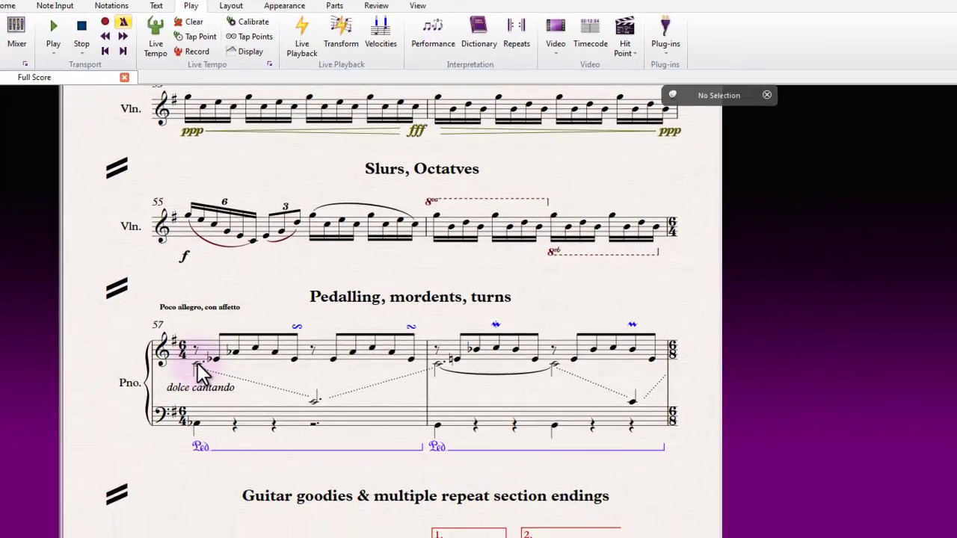
- Play back the piano pedalling, mordents and turns passage from the first half note of bar 57, then stop
{"action": "left_click", "coordinate": [198, 362]}
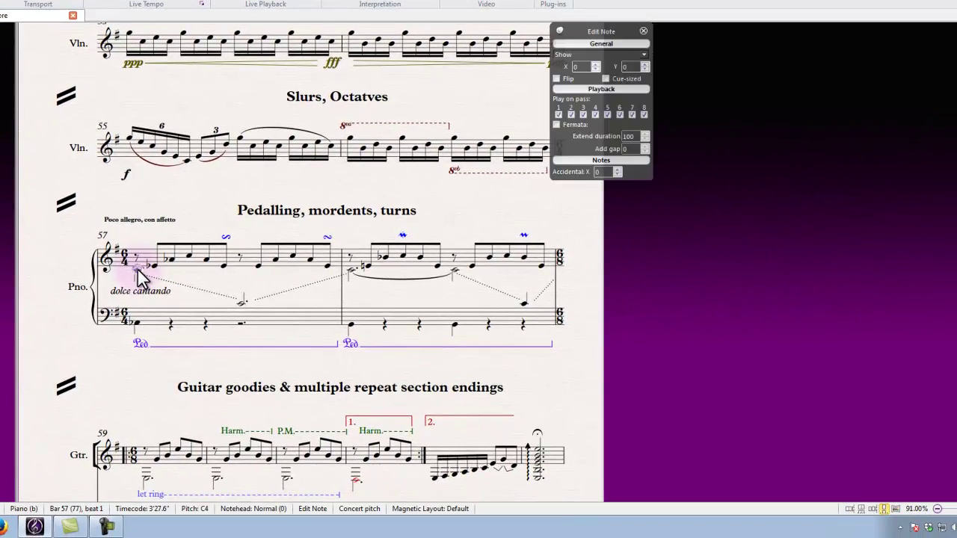
{"action": "scroll", "coordinate": [139, 278], "scroll_direction": "up", "scroll_amount": 3}
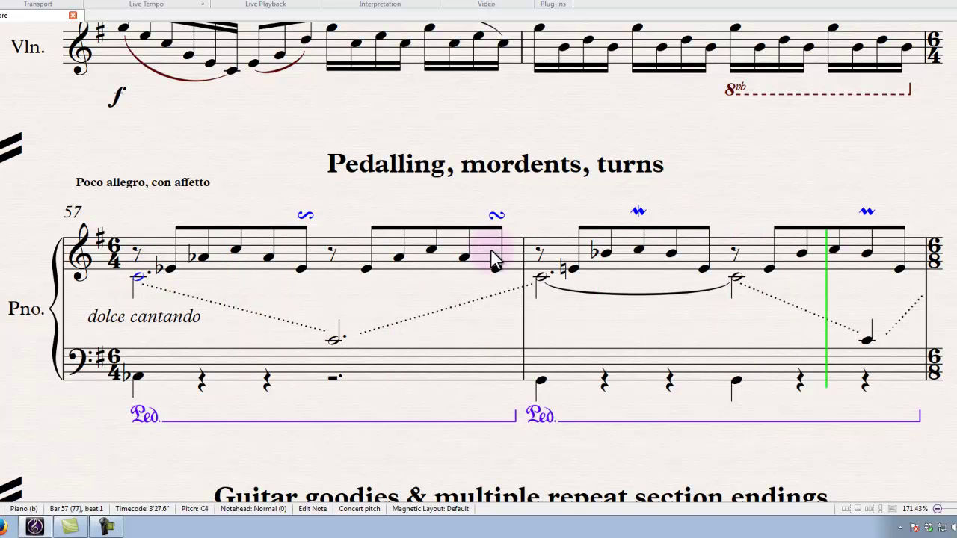
{"action": "key", "text": "space"}
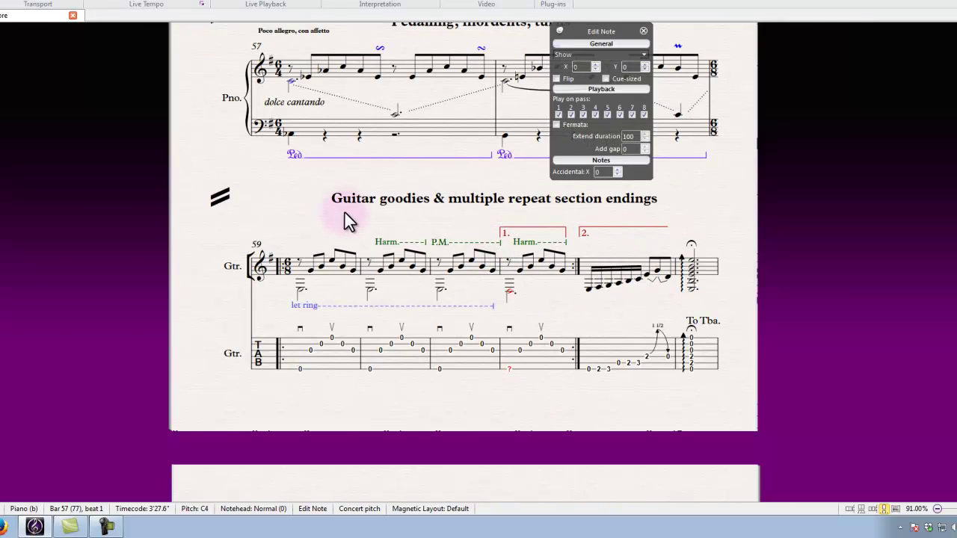
- Inspect the properties of the pedal line under piano bar 57 and clear the selection
{"action": "left_click_drag", "start_coordinate": [304, 190], "coordinate": [289, 211]}
{"action": "left_click", "coordinate": [371, 178]}
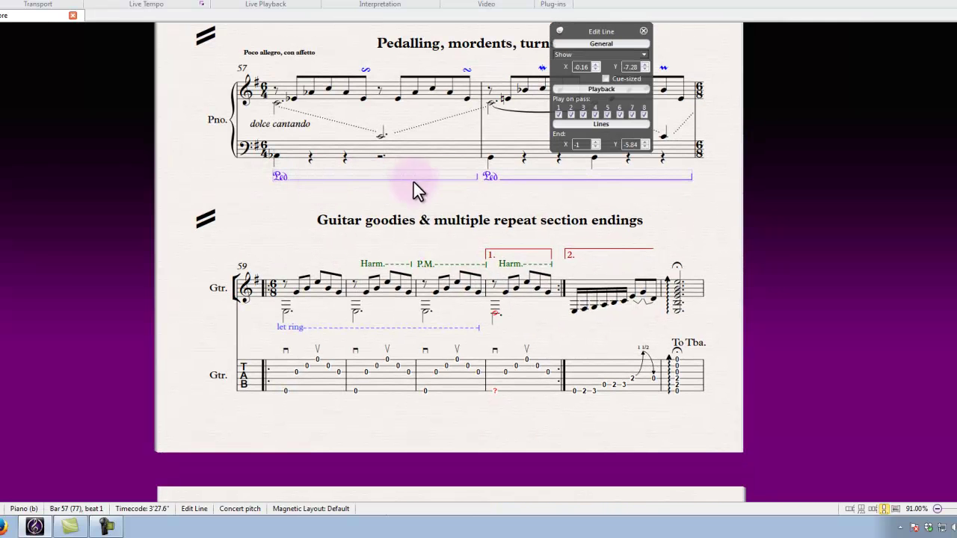
{"action": "left_click", "coordinate": [316, 260]}
- Inspect the first low guitar note of bar 59 and the P.M. line above bar 61 in the Guitar goodies section
{"action": "left_click_drag", "start_coordinate": [316, 261], "coordinate": [212, 271]}
{"action": "left_click", "coordinate": [226, 336]}
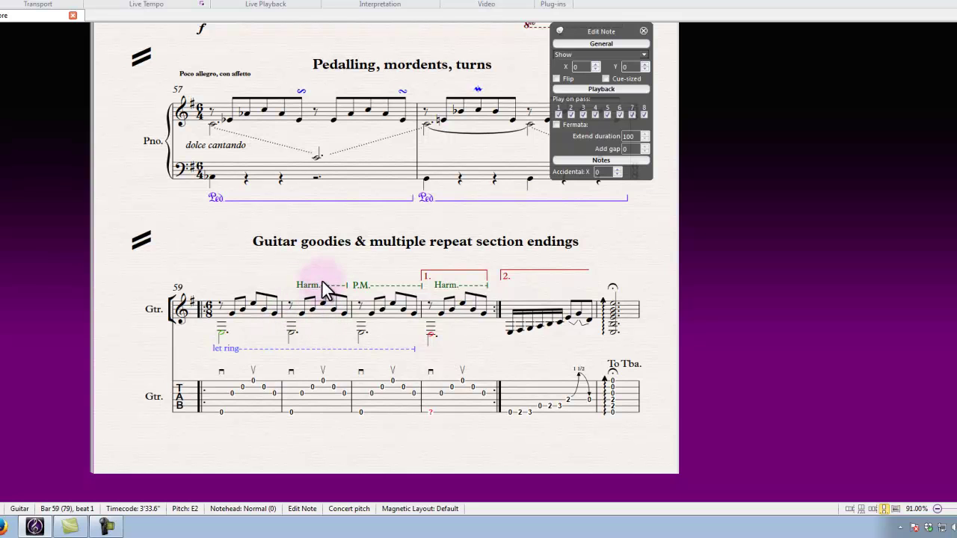
{"action": "left_click", "coordinate": [365, 285]}
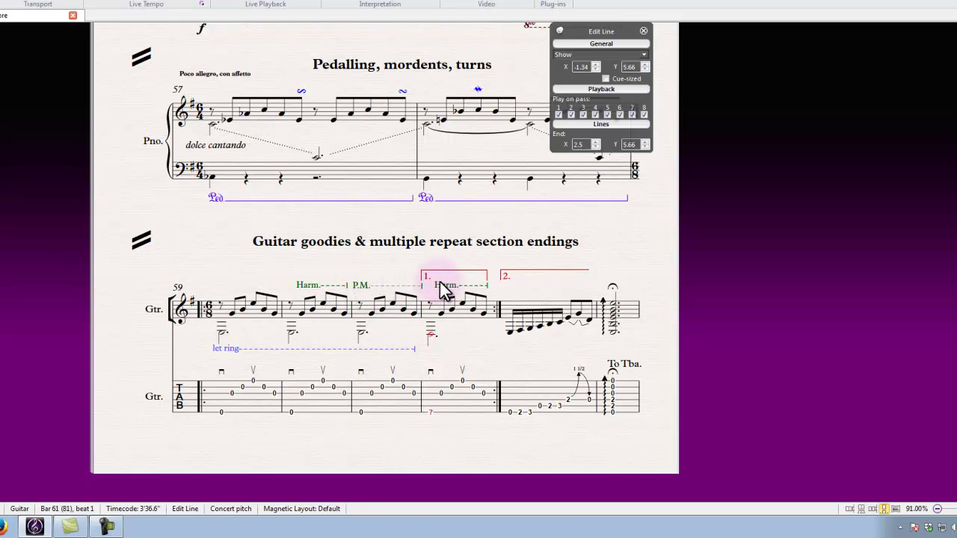
- Play back the Guitar goodies & multiple repeat section endings passage from the first low note of bar 59
{"action": "left_click", "coordinate": [223, 333]}
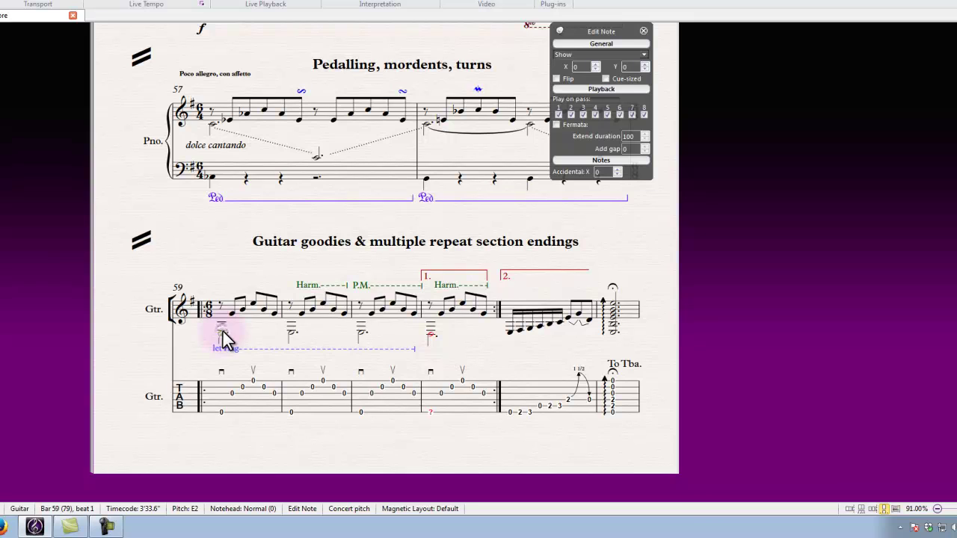
{"action": "key", "text": "ctrl+equal"}
{"action": "key", "text": "p"}
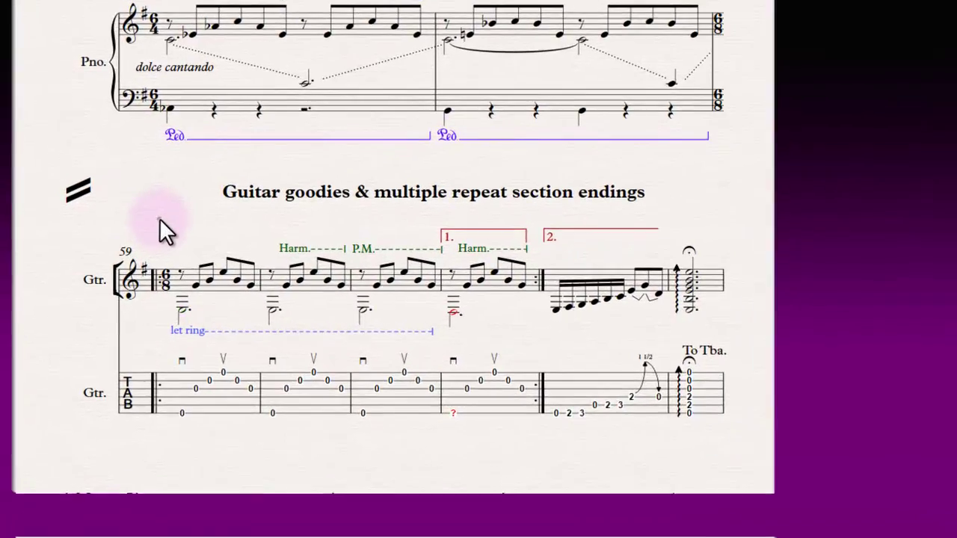
- Inspect the first-ending and second-ending lines above the guitar staff
{"action": "left_click", "coordinate": [470, 227]}
{"action": "left_click", "coordinate": [559, 228]}
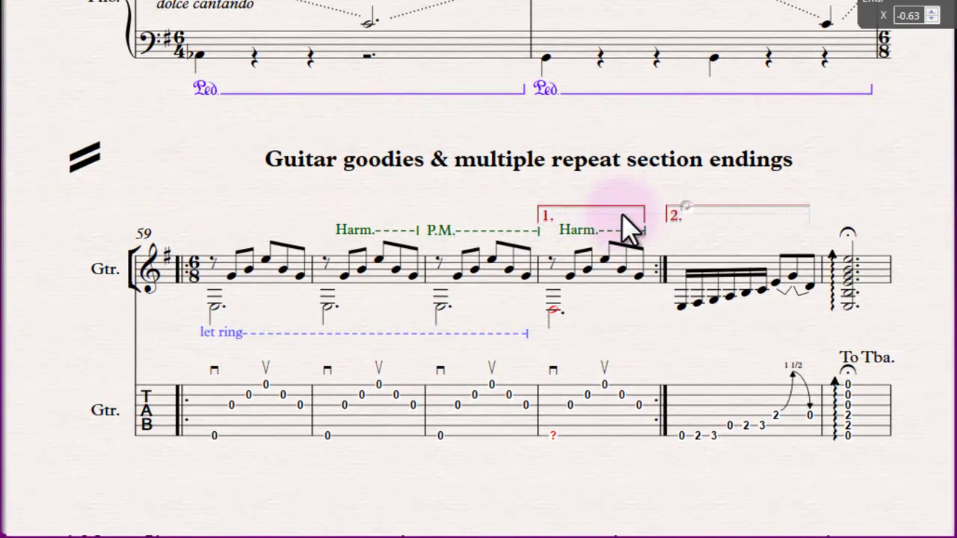
{"action": "left_click", "coordinate": [582, 205]}
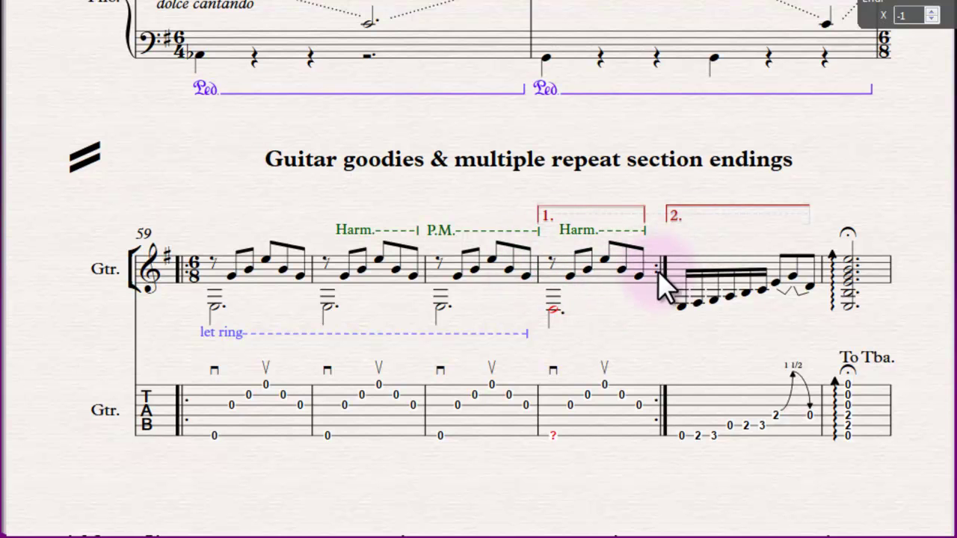
- Inspect the guitar passage's end repeat barline and the start repeat barline at bar 59, and clear the selection
{"action": "left_click", "coordinate": [662, 269]}
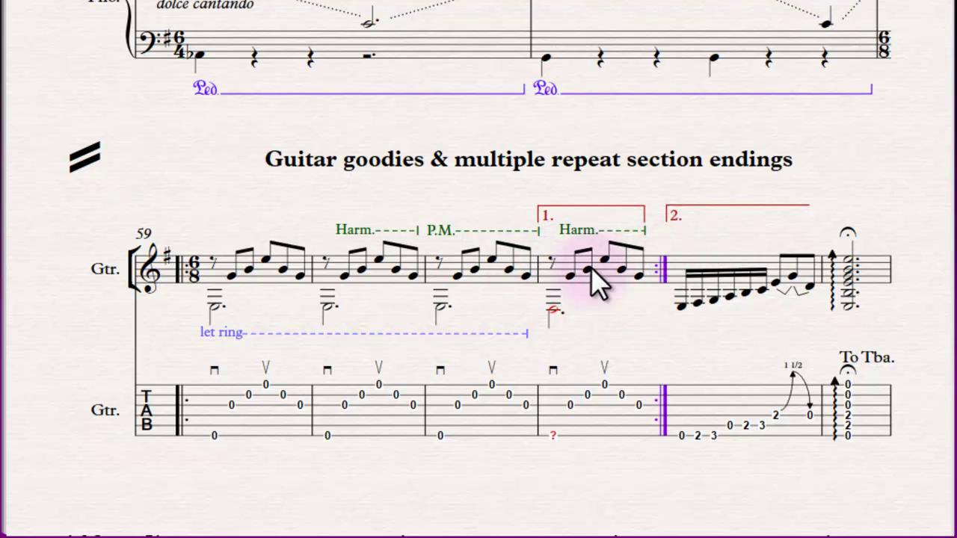
{"action": "left_click", "coordinate": [172, 265]}
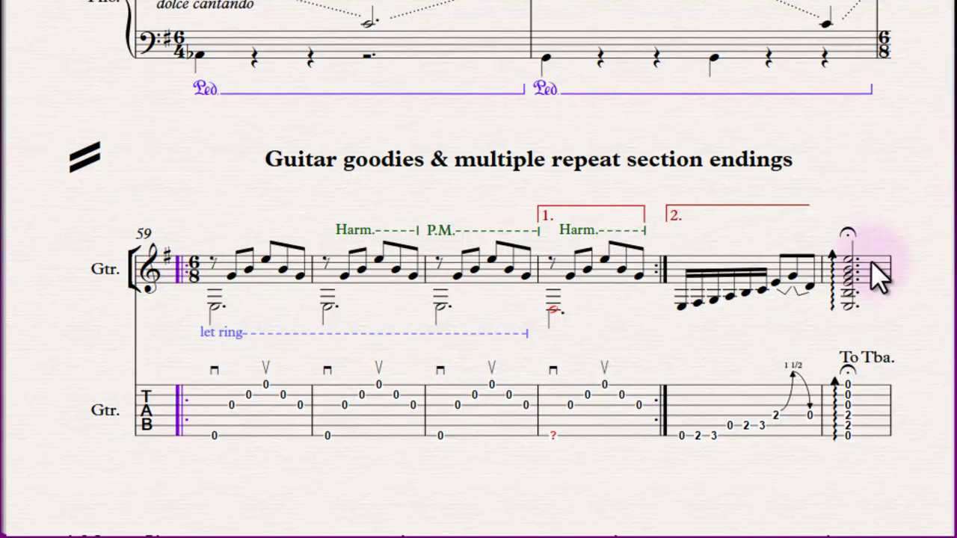
{"action": "left_click", "coordinate": [770, 245]}
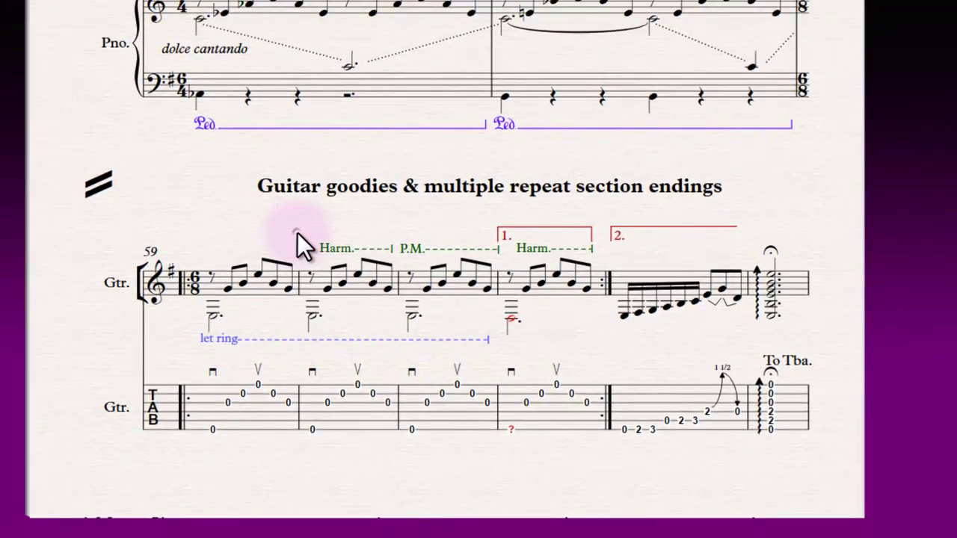